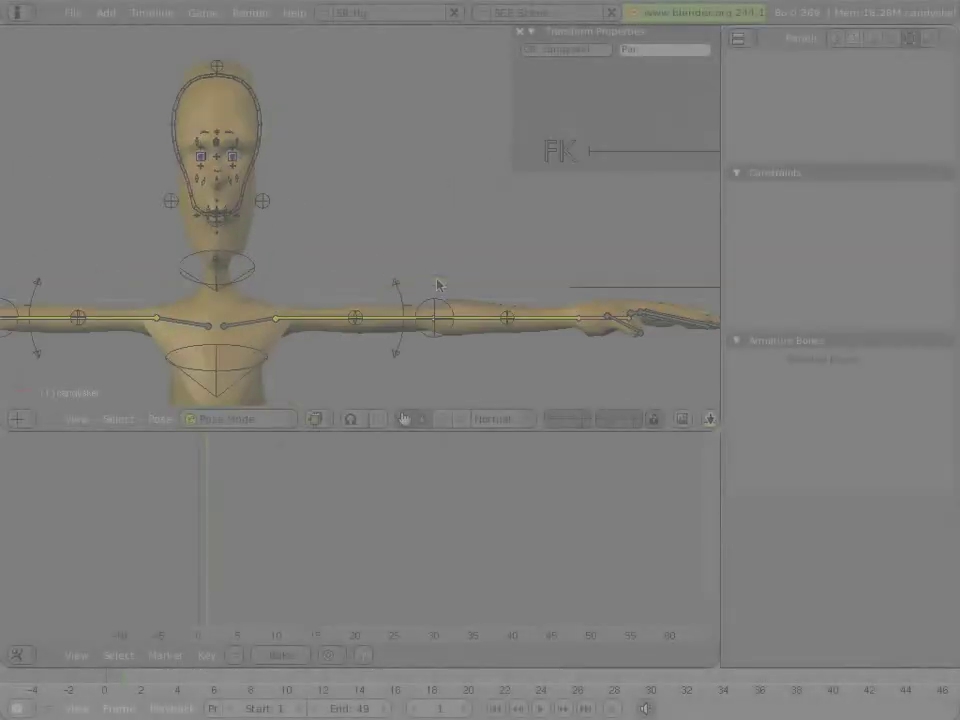
Zoom onto the left arm and select the handshear.L control, cancelling a trial move so the hand stays at rest.
middle_click_drag(540, 298, 366, 261, "shift")
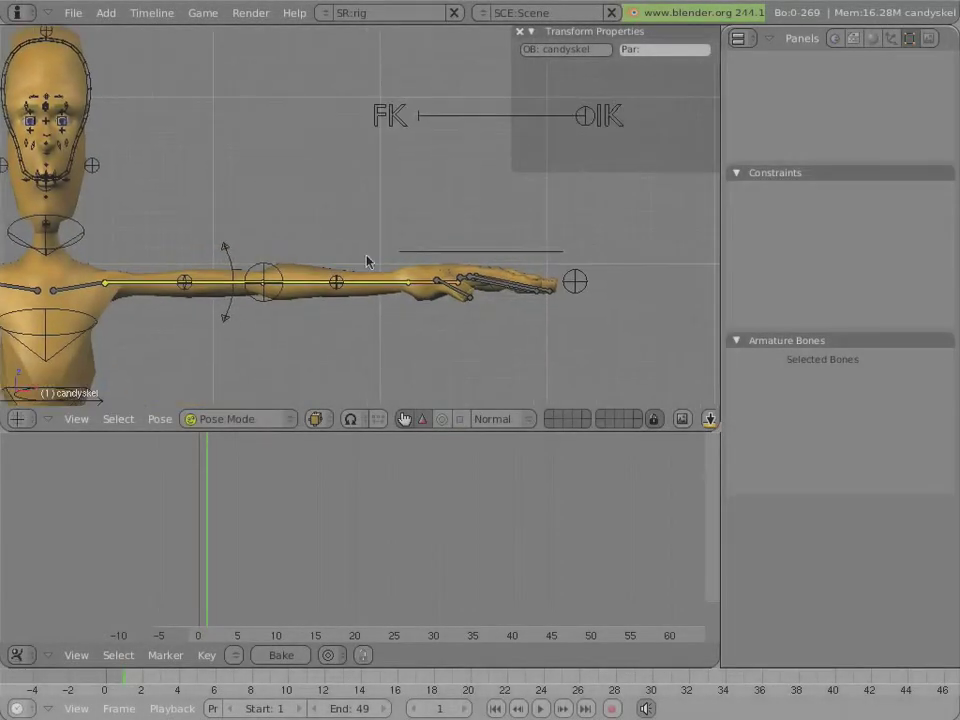
right_click(582, 289)
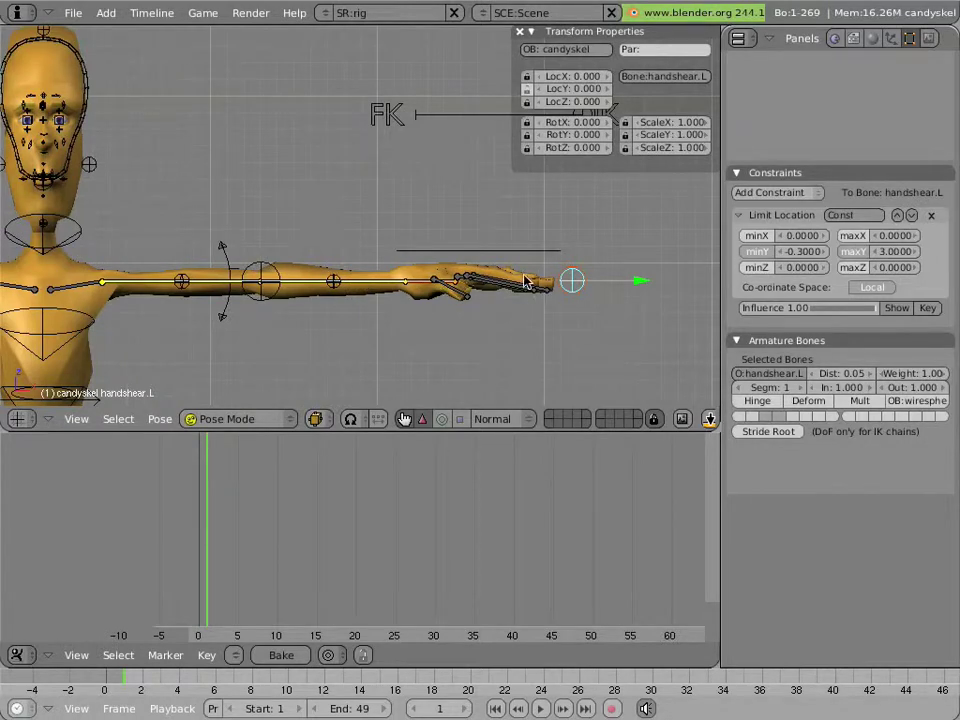
key("g")
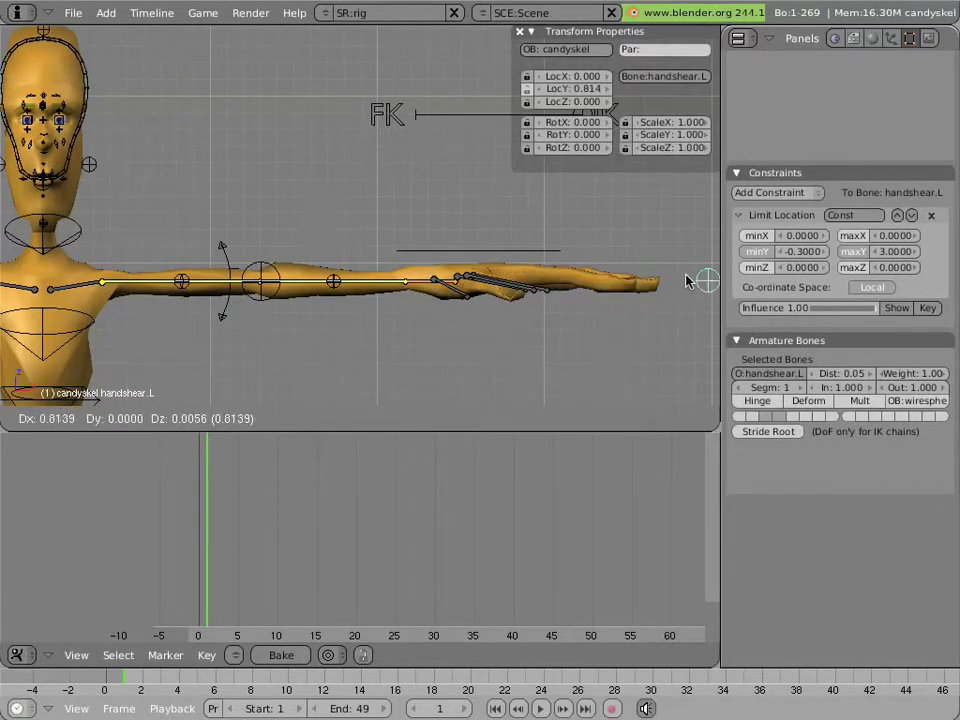
left_click(543, 275)
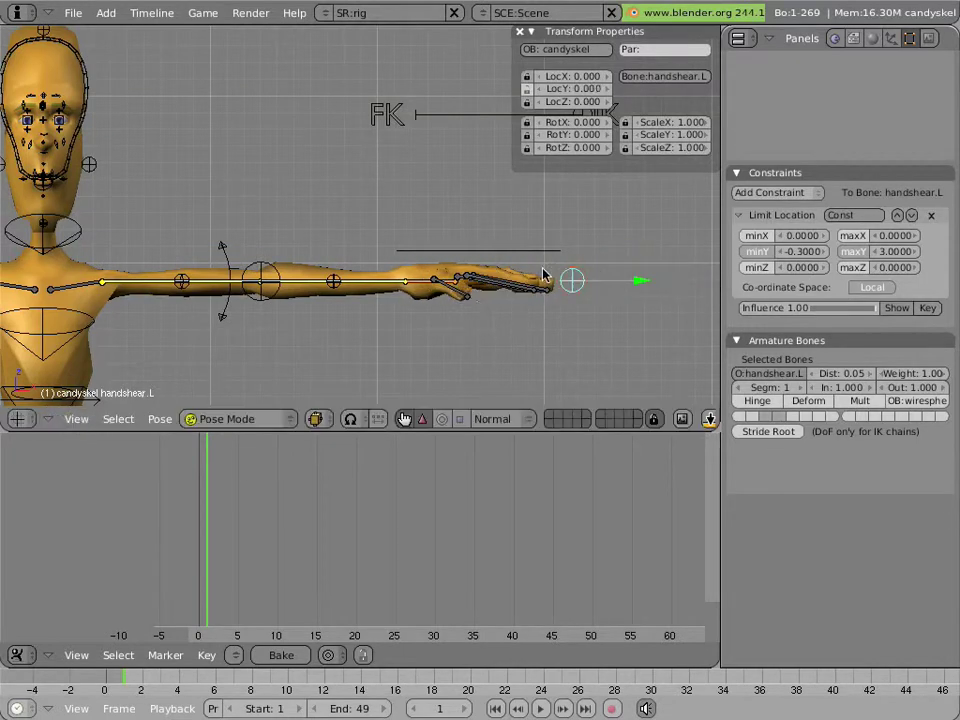
key("g")
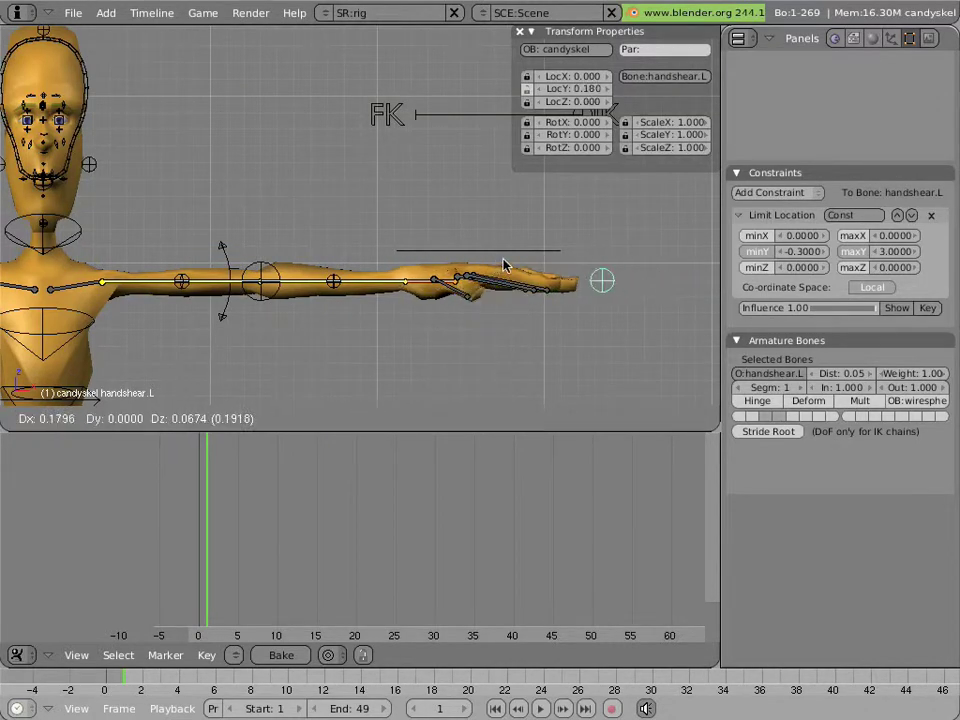
right_click(504, 264)
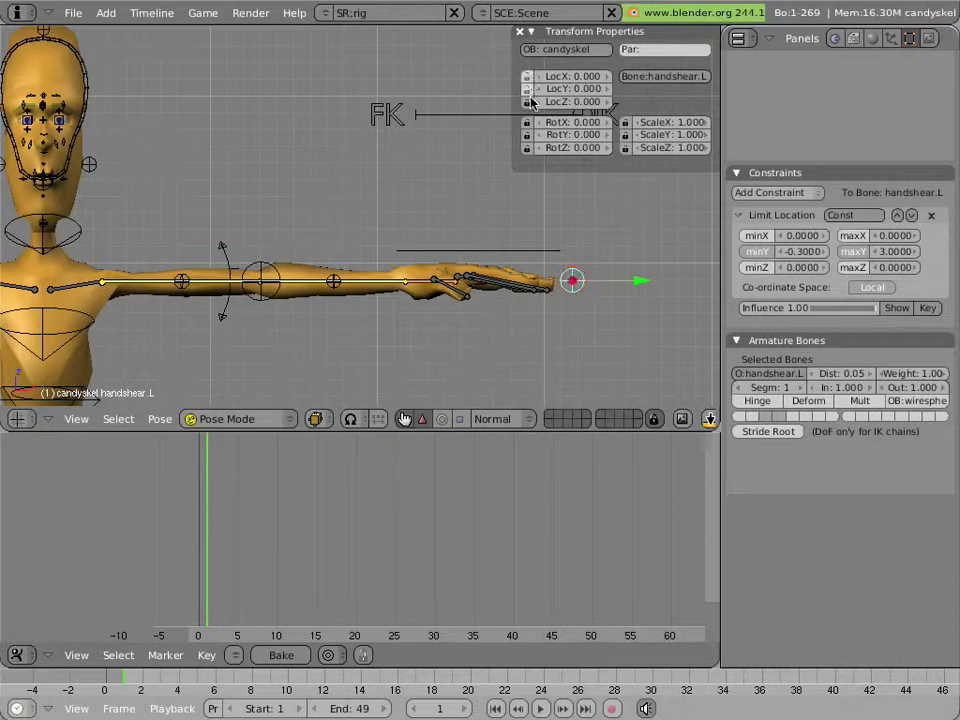
Set the handshear.L control's LocZ to -1 so the hand bends down, then zoom out.
left_click(537, 102)
scroll(562, 310, "down", 2)
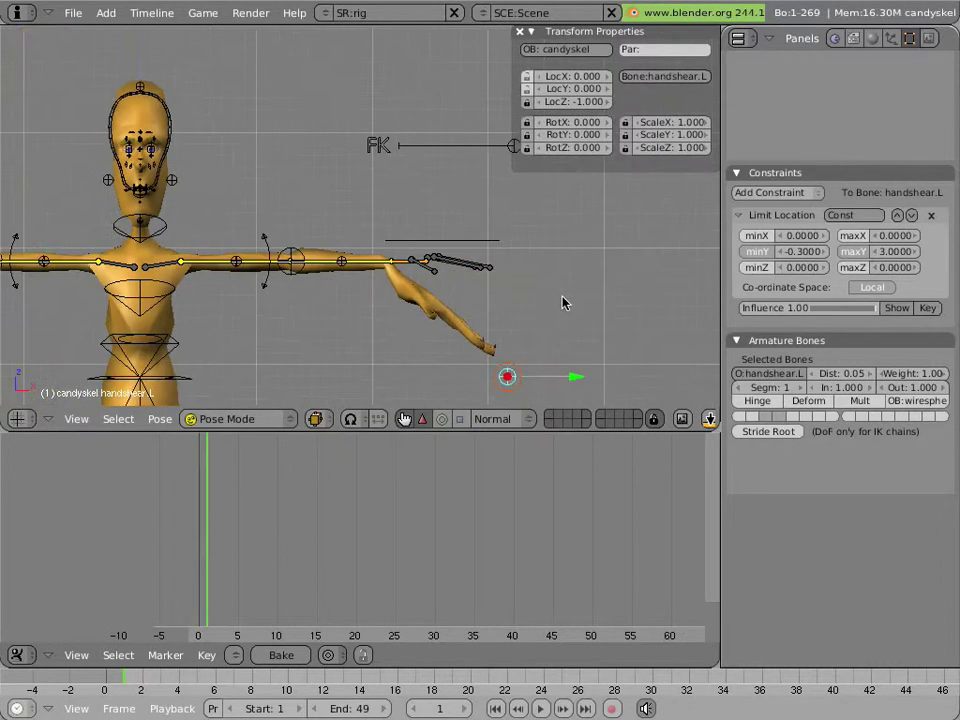
key("g")
right_click(550, 275)
key("g")
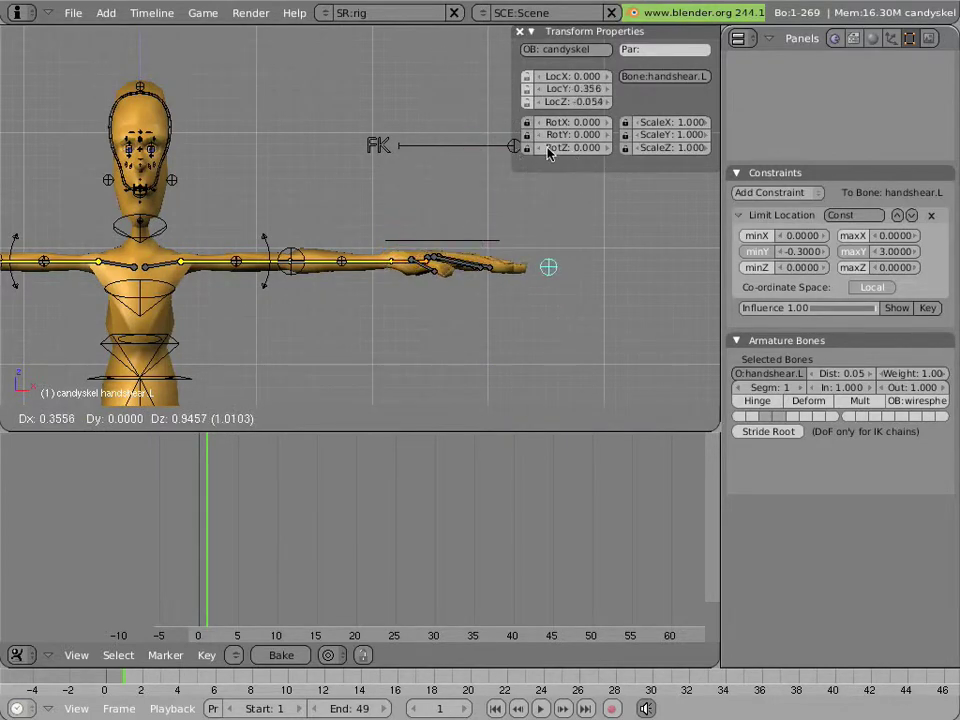
right_click(541, 150)
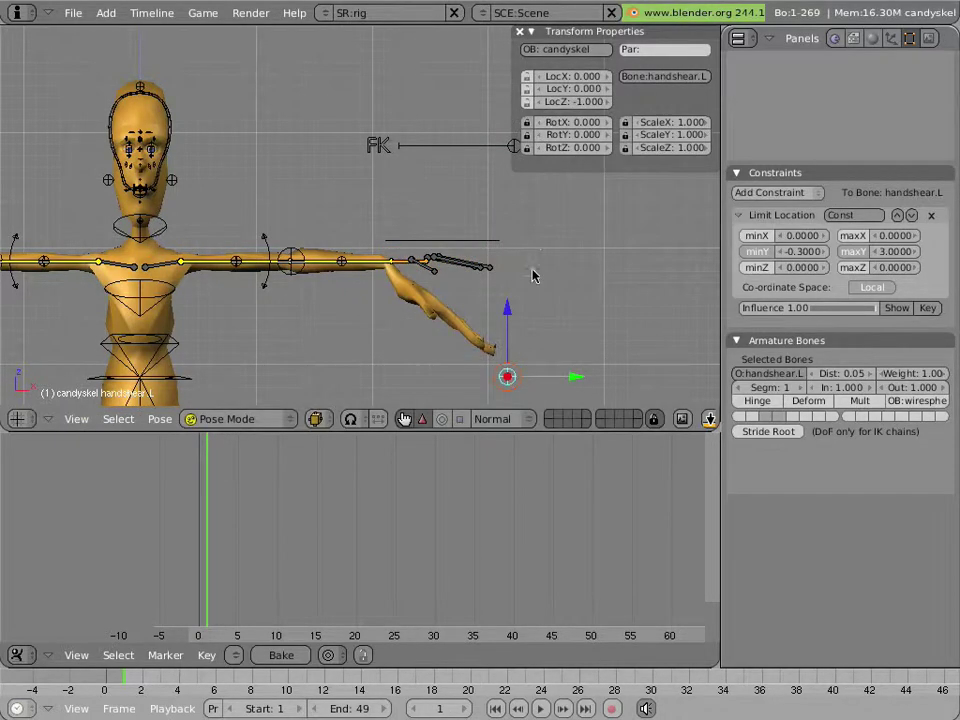
Clear the control's location to 0, 0, 0 so the hand lies straight along the arm.
key("alt+g")
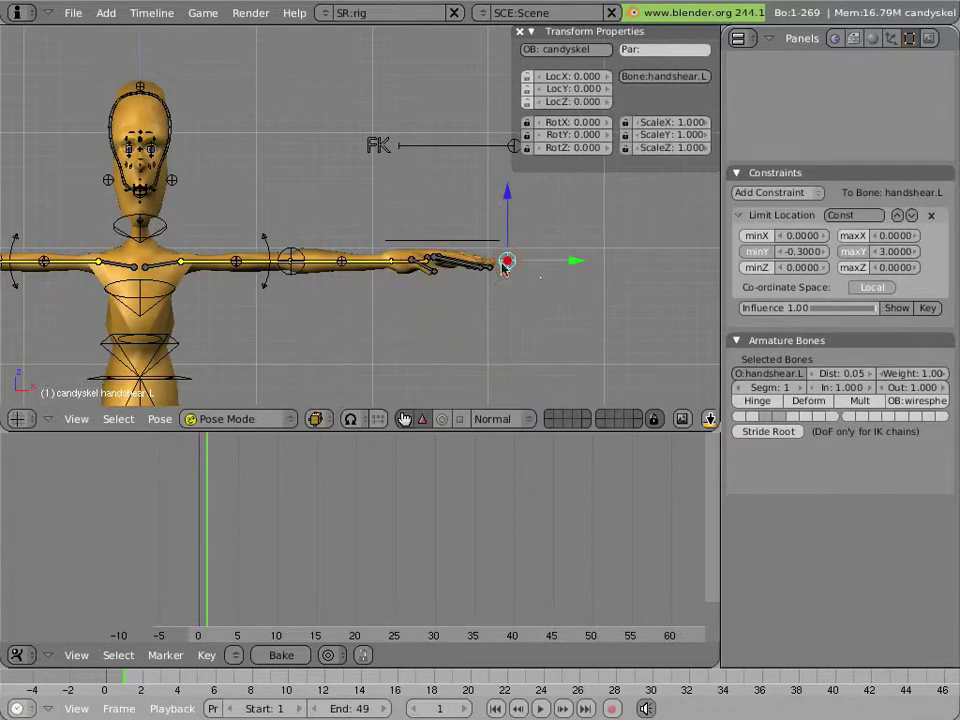
key("g")
right_click(519, 247)
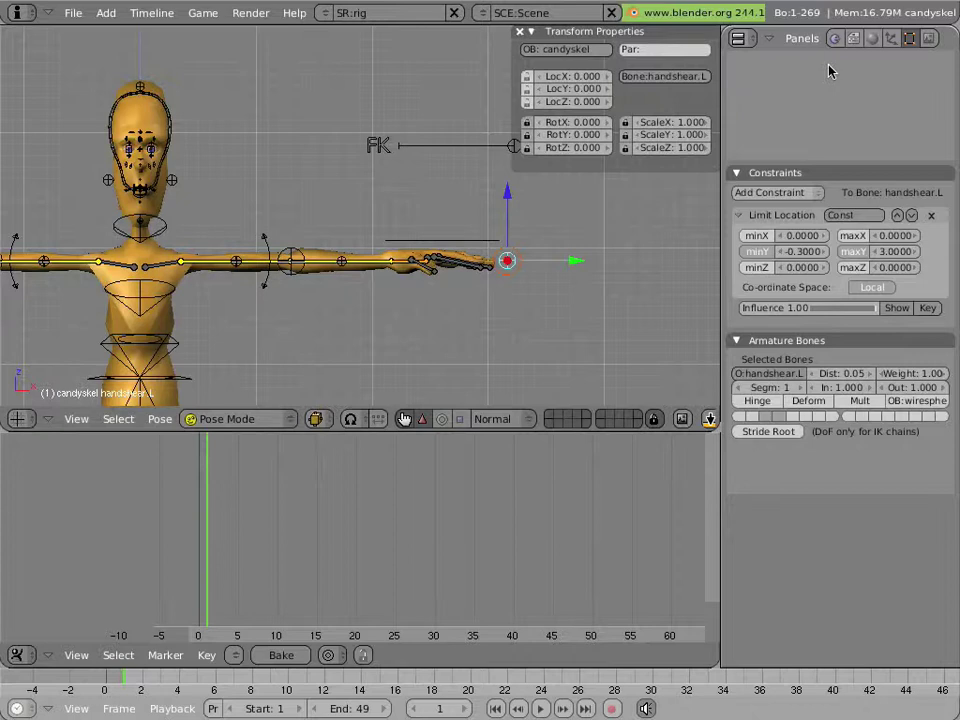
Switch the Buttons window to the Outliner.
left_click(745, 42)
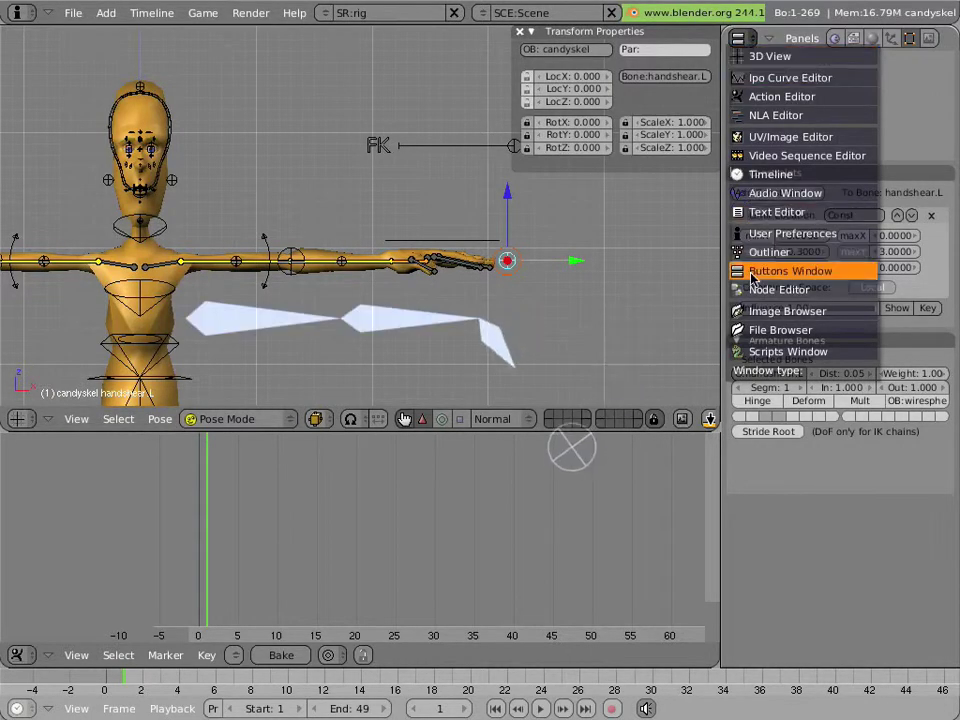
left_click(775, 270)
key("shift+F9")
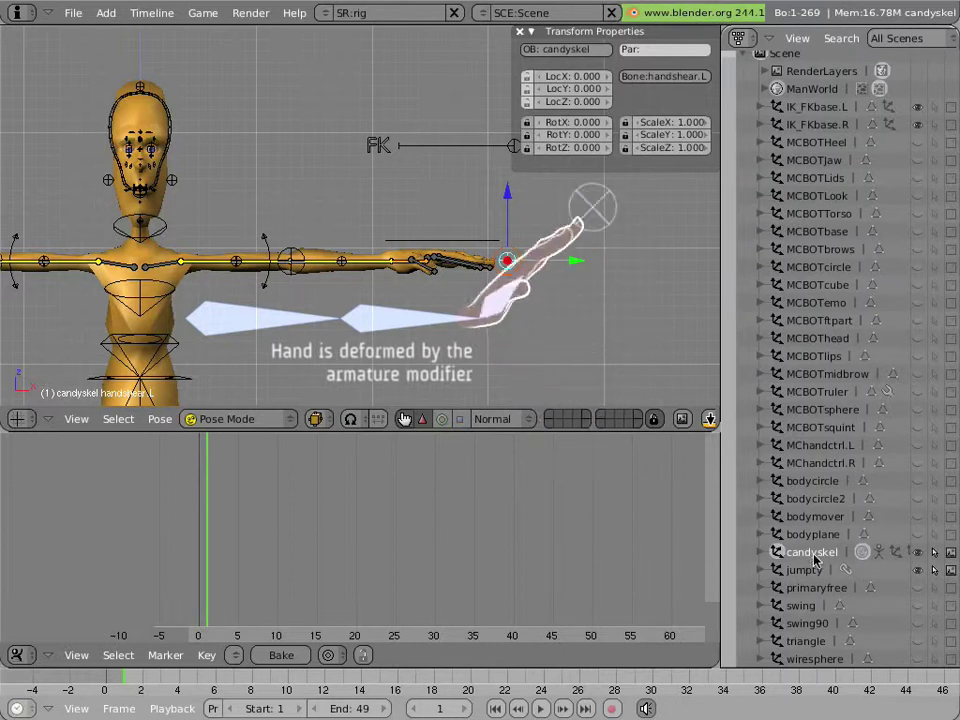
Expand the candyskel armature and scroll through its children in the Outliner.
left_click(770, 552)
scroll(812, 536, "down", 10)
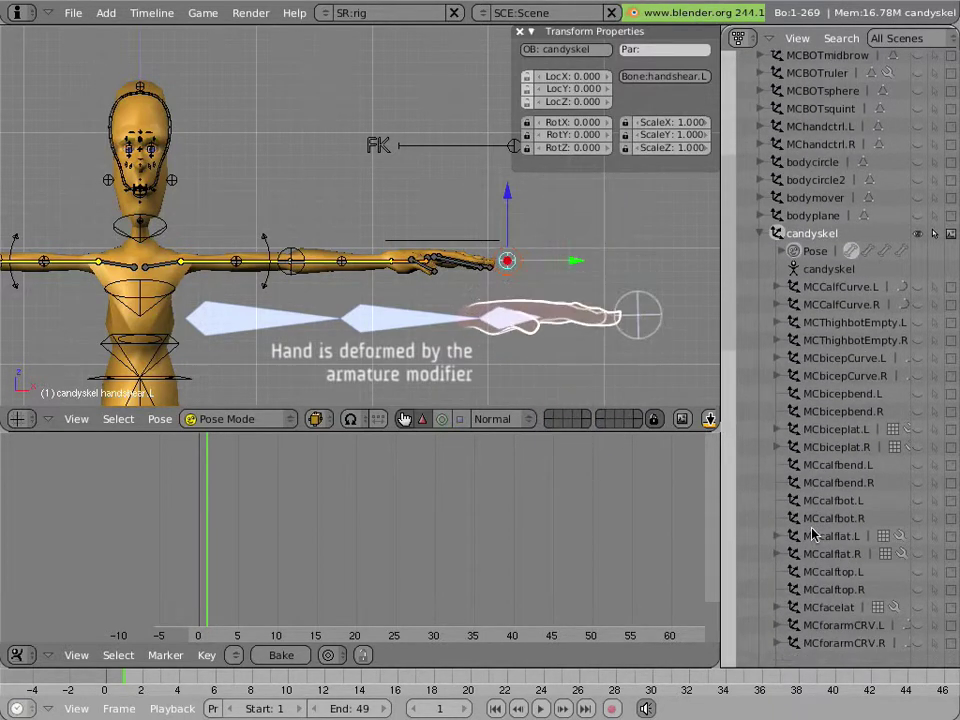
scroll(869, 519, "down", 3)
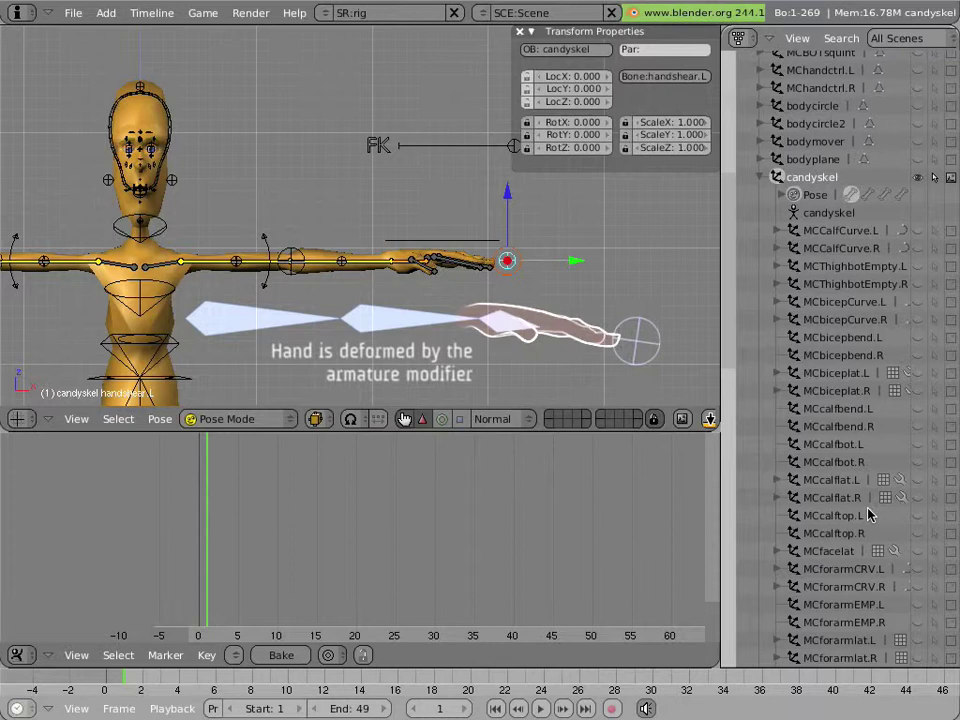
scroll(869, 515, "down", 4)
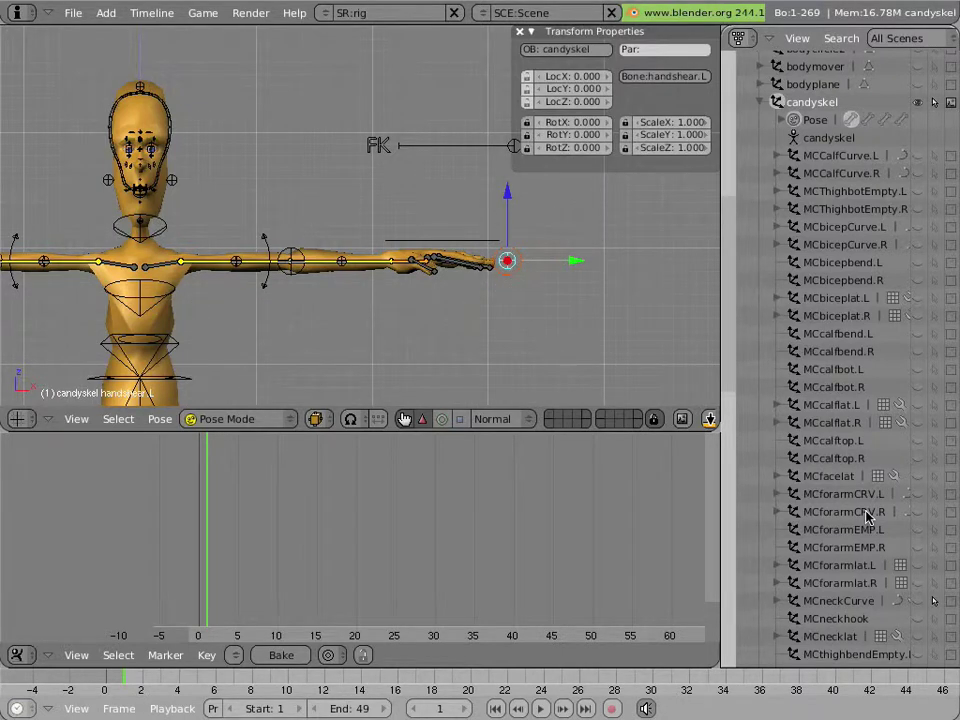
Scroll to the handshearEM.L and handstretch.L entries and zoom the 3D view onto the left hand.
scroll(866, 517, "down", 6)
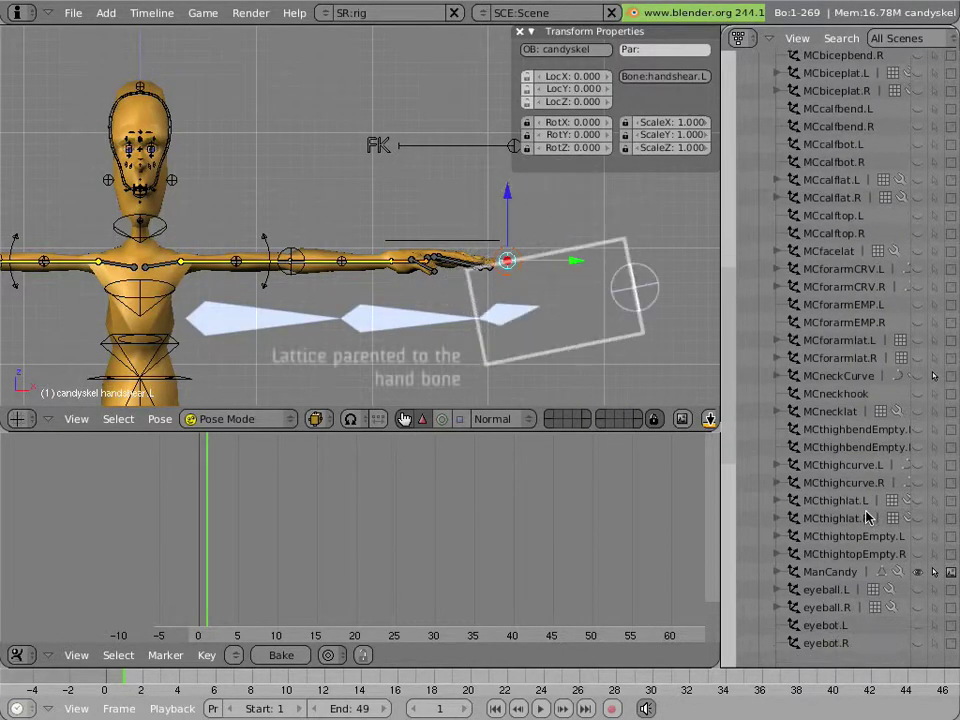
scroll(866, 517, "down", 5)
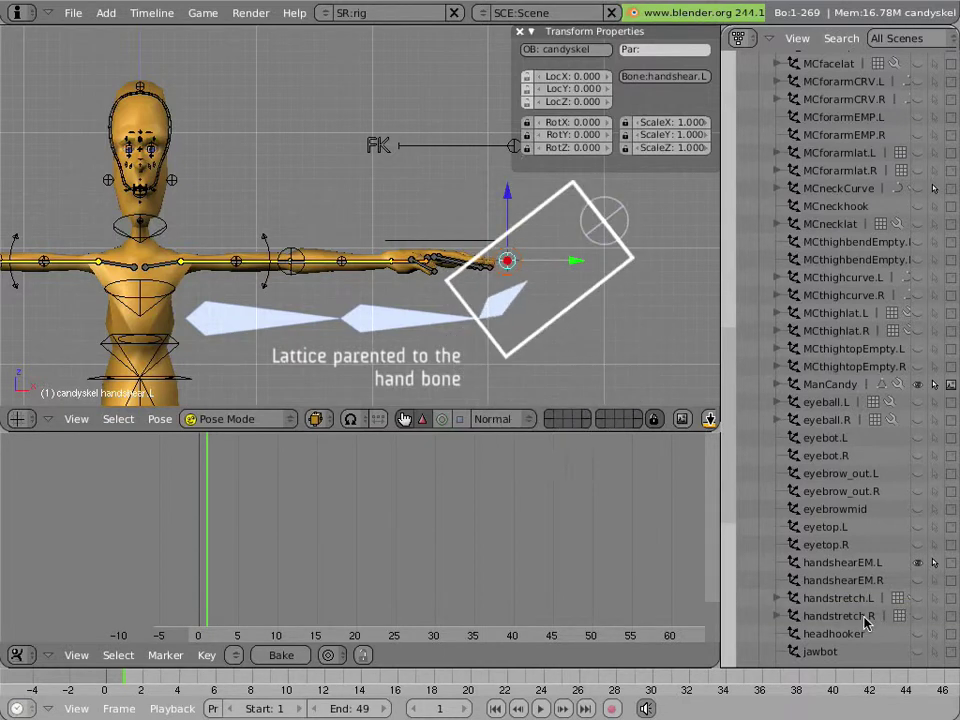
scroll(866, 624, "down", 5)
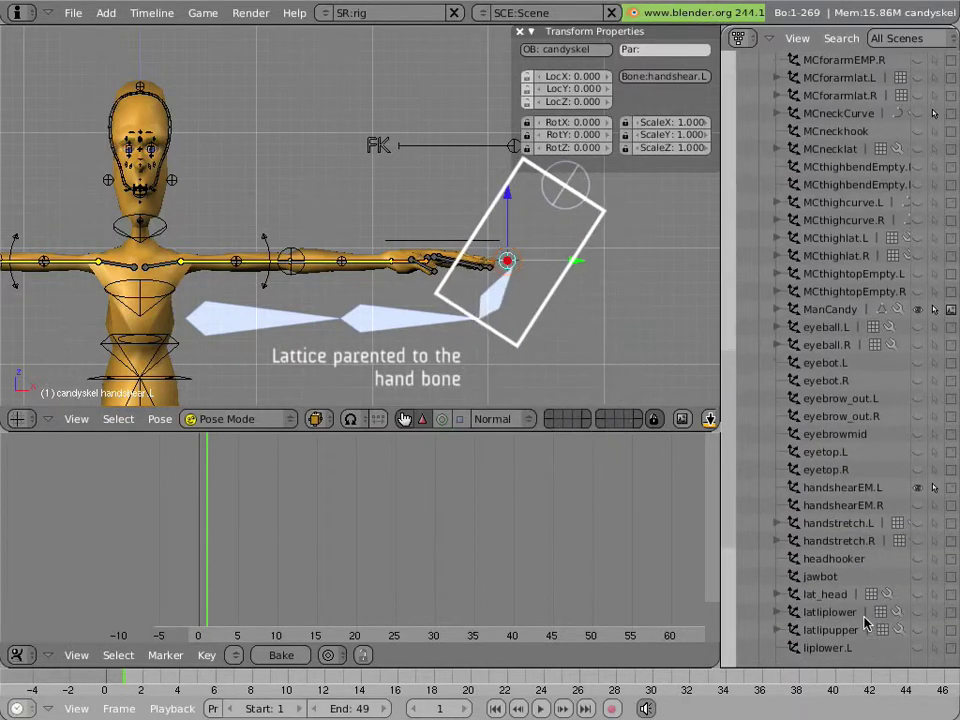
scroll(866, 624, "down", 6)
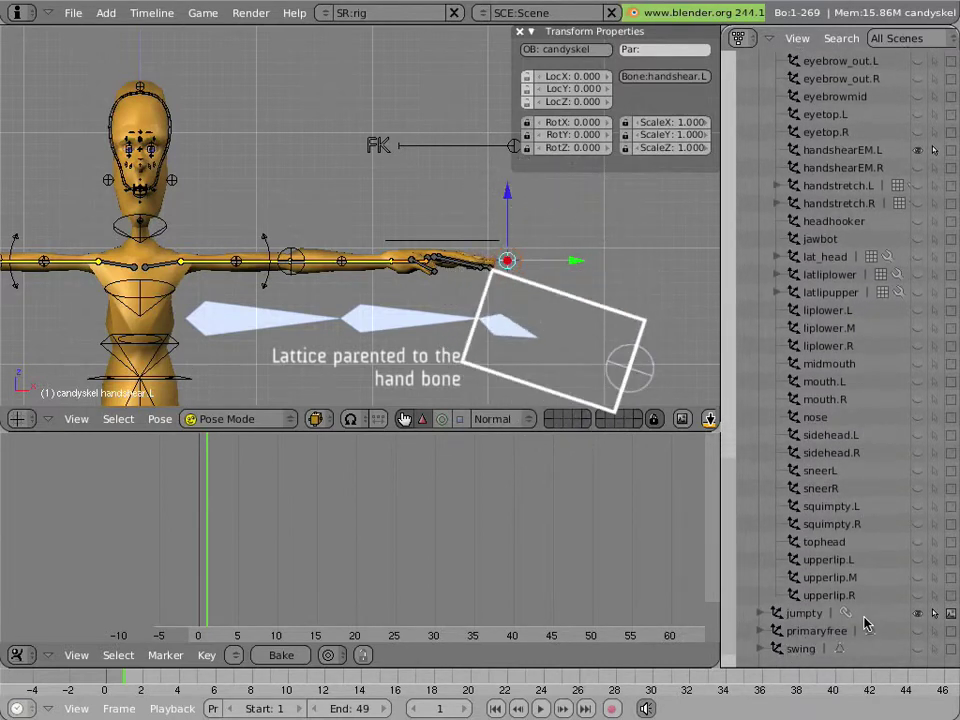
scroll(866, 624, "up", 6)
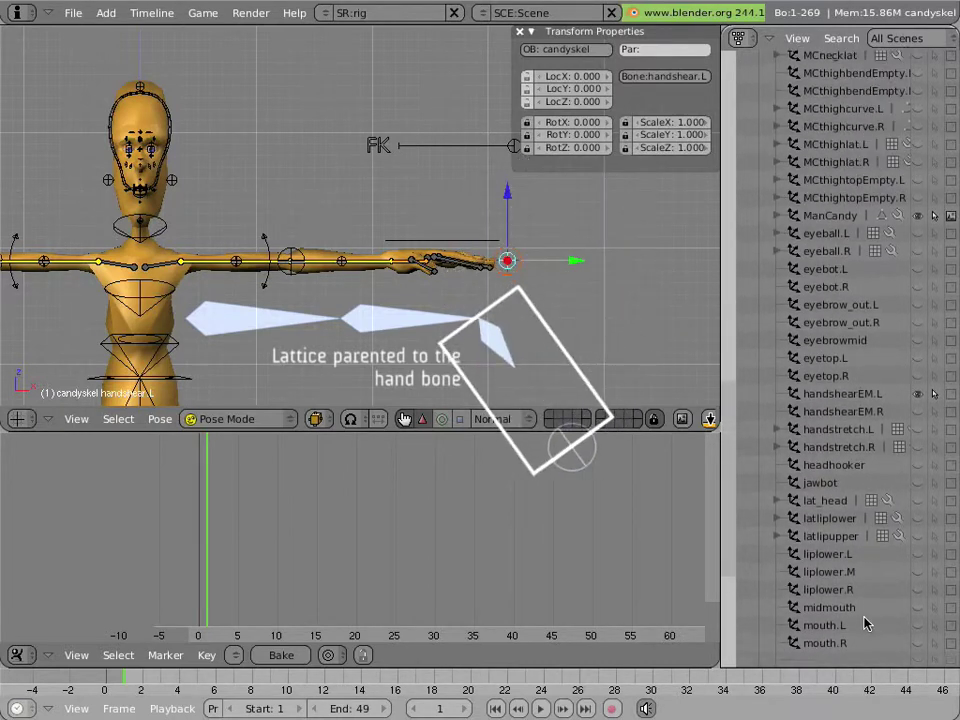
scroll(866, 624, "up", 3)
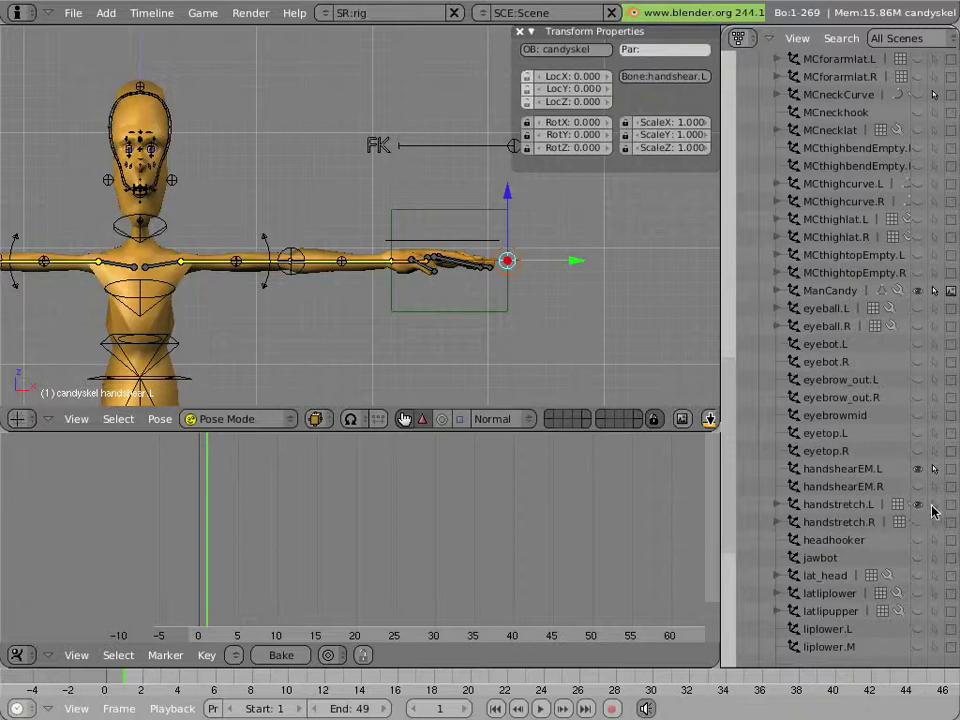
Centre the view on the hand and select the handstretch.L lattice.
scroll(532, 225, "up", 4)
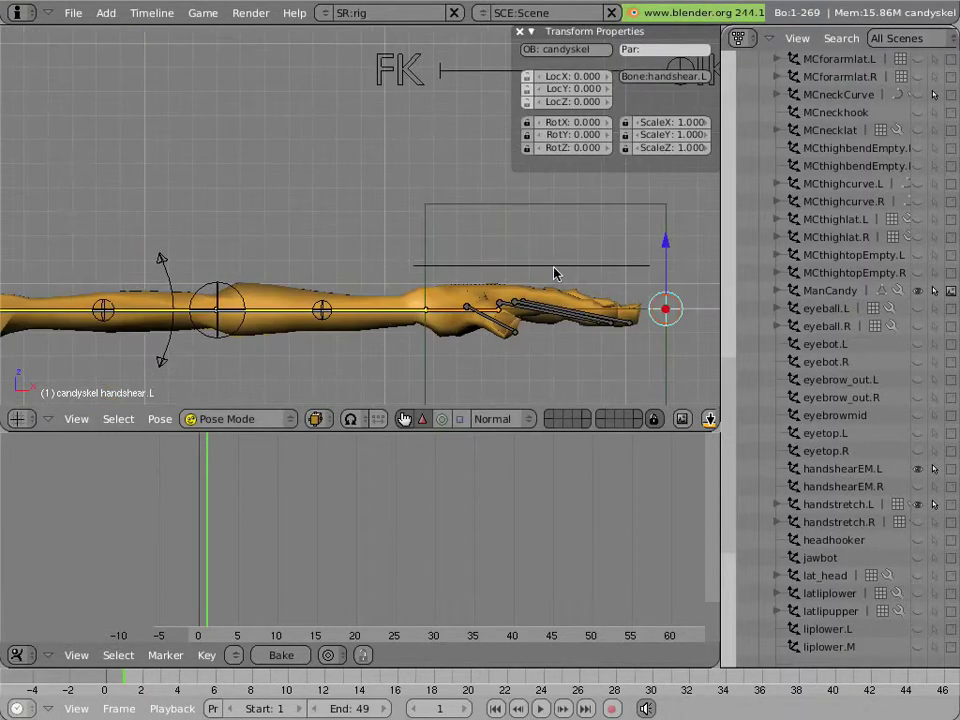
middle_click_drag(555, 273, 421, 220, "shift")
right_click(423, 181)
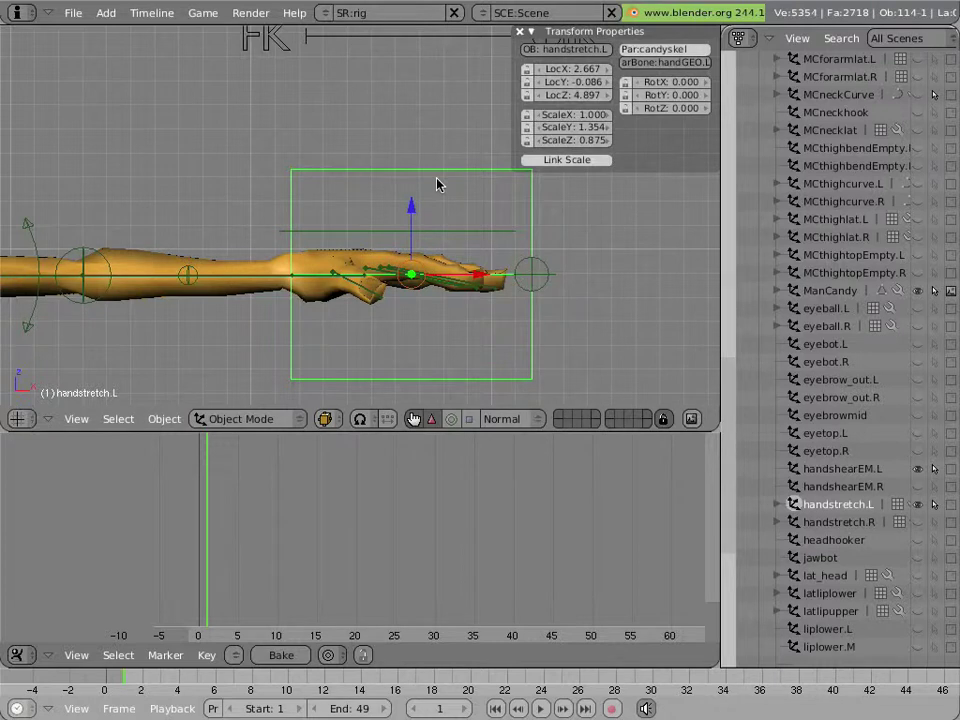
Select the hand.L bone and cancel a trial rotation, leaving the pose unchanged.
right_click(307, 285)
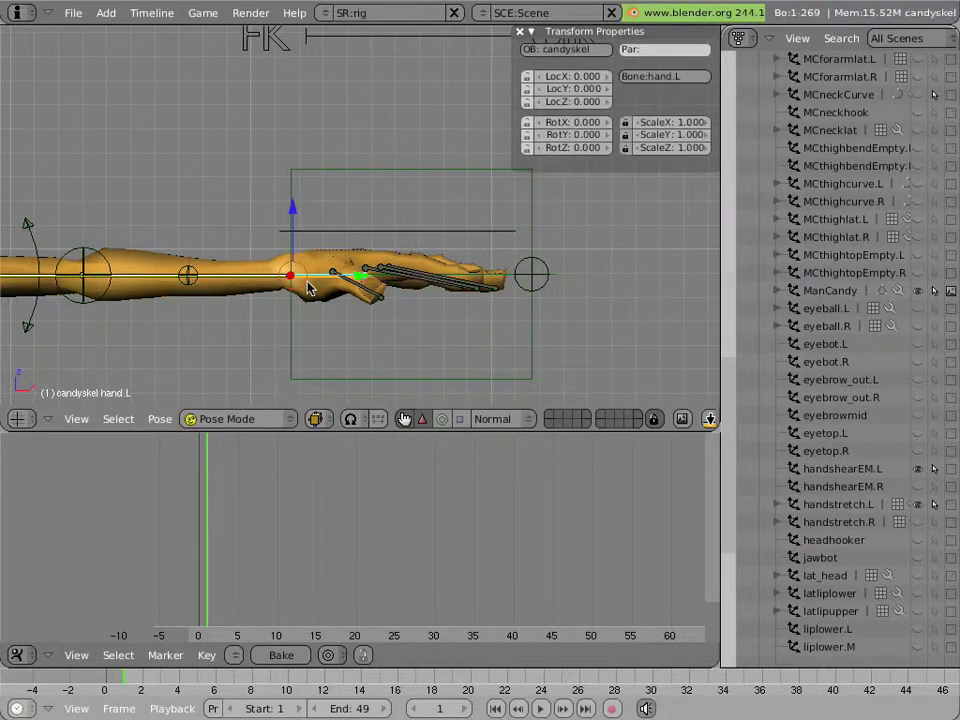
key("r")
key("Escape")
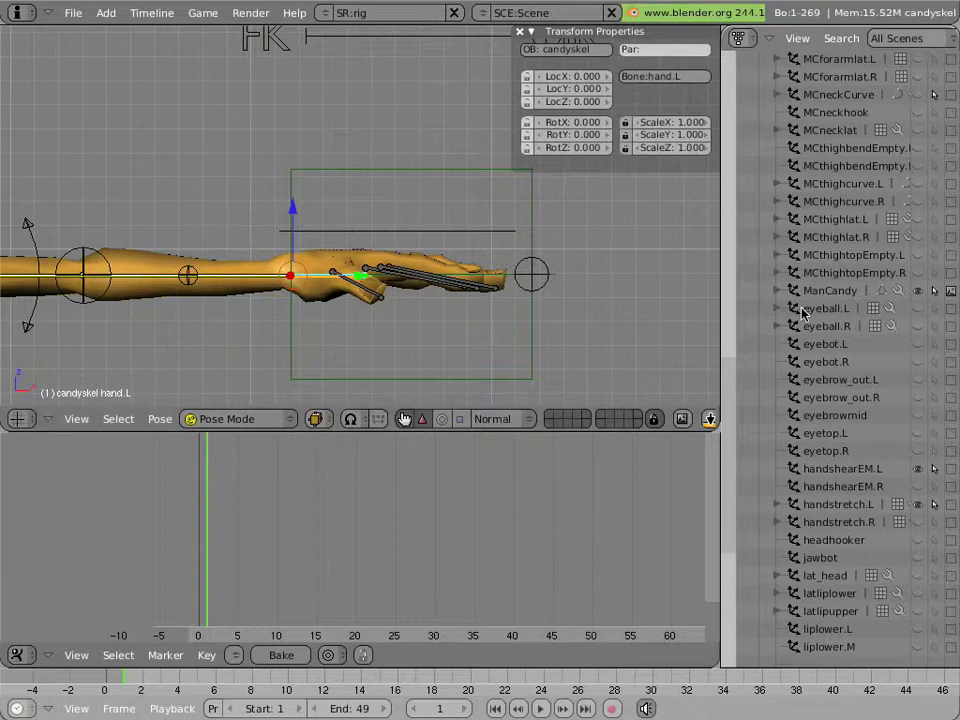
Switch back to the Buttons Window and select the handstretch.L lattice to view its handshearEM.L Hook modifier.
left_click(740, 39)
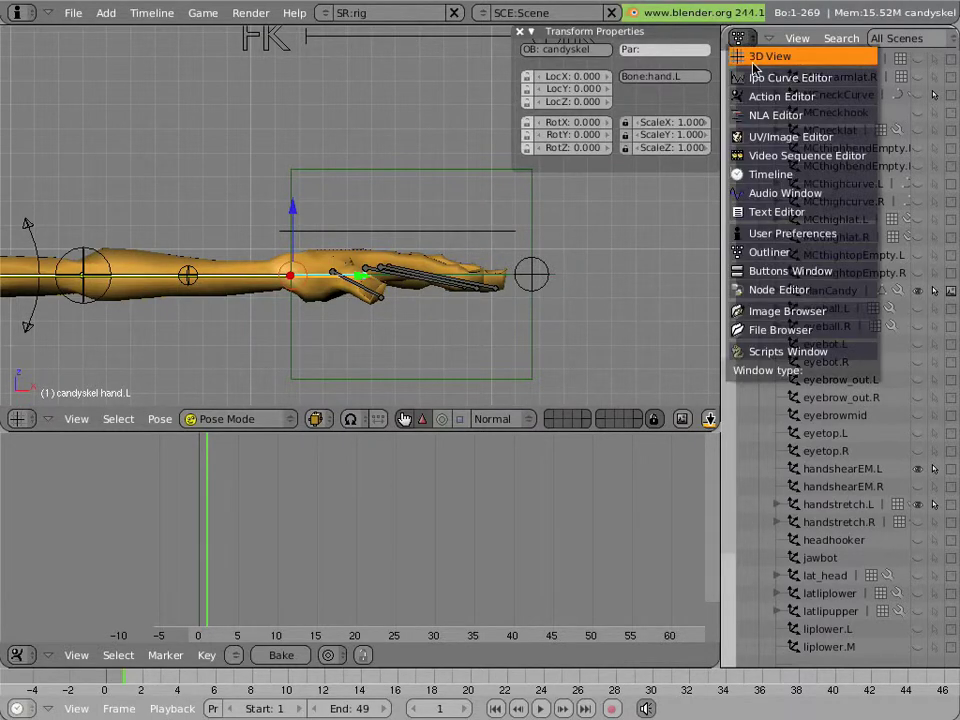
left_click(785, 273)
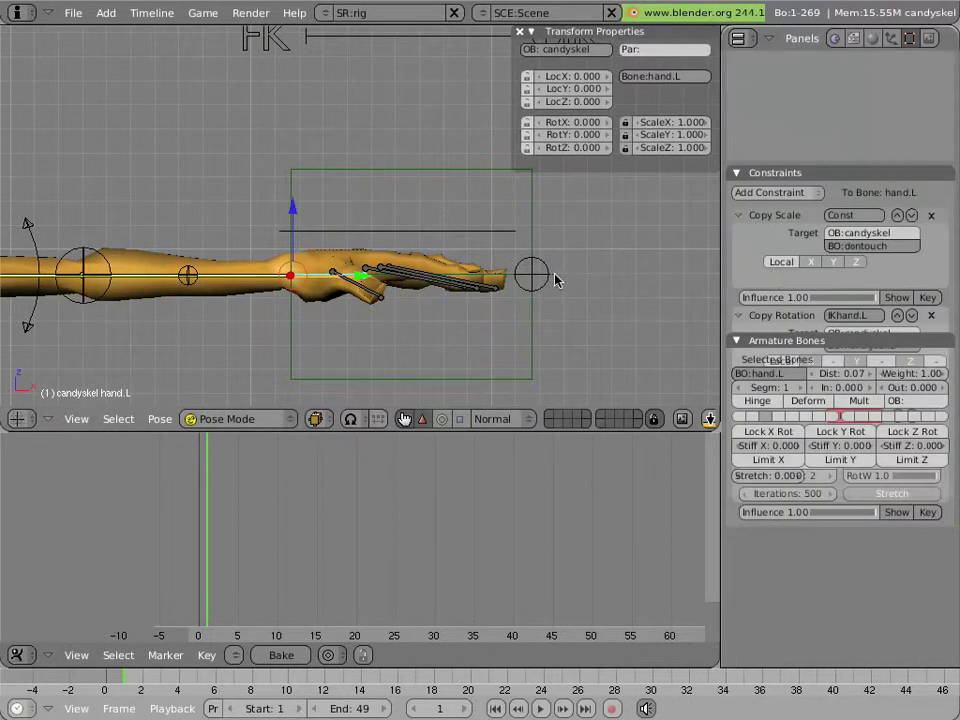
right_click(536, 241)
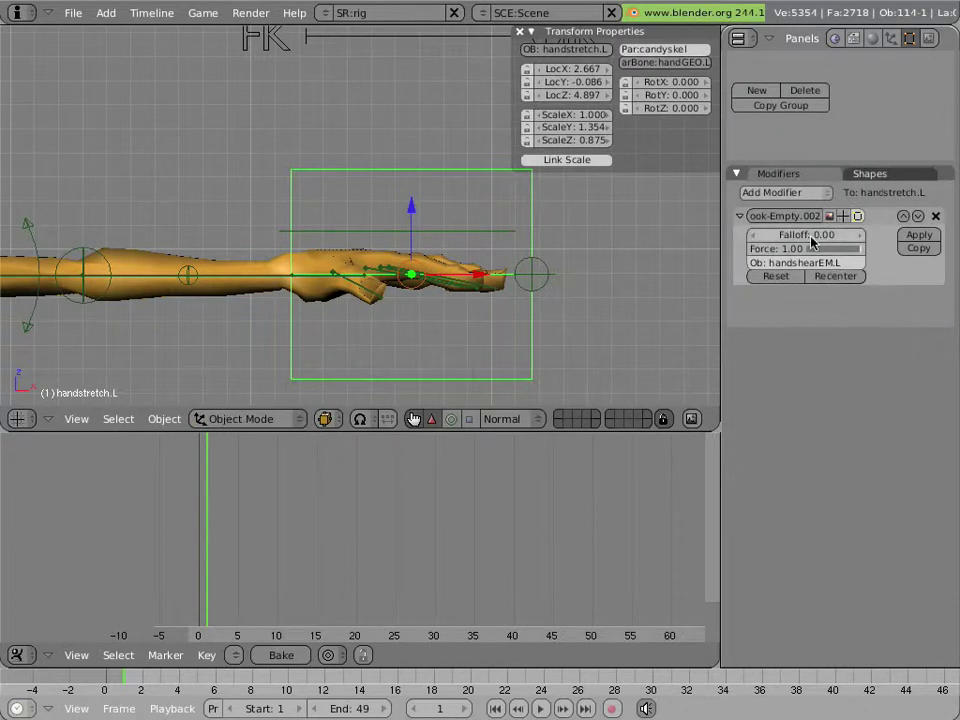
scroll(590, 276, "up", 5)
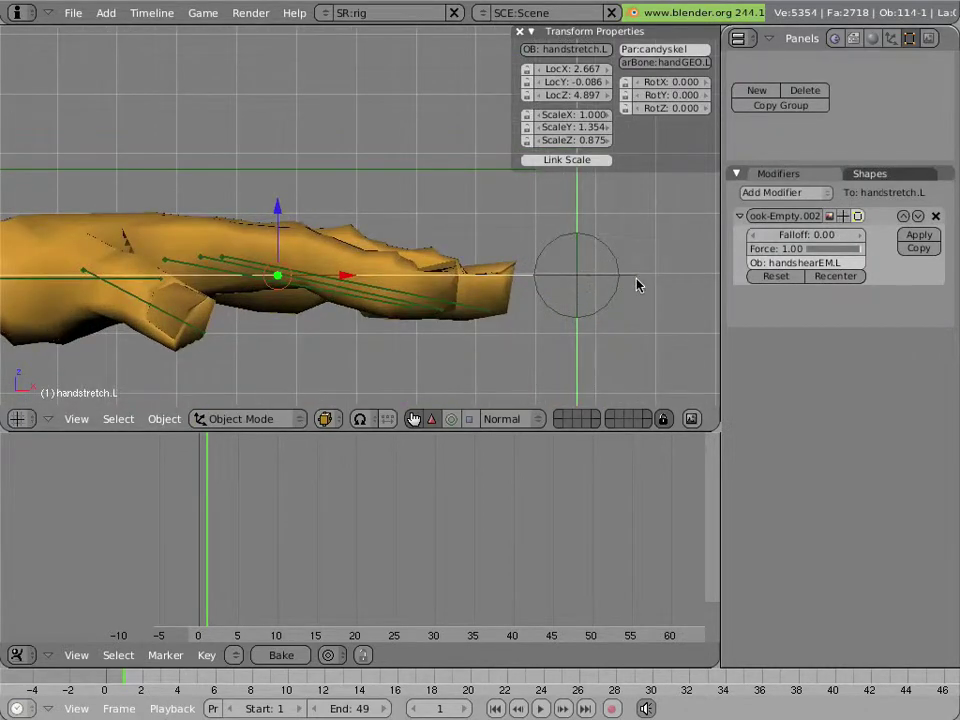
Select the handshearEM.L empty and set its display to Arrows at size 0.180.
right_click(641, 280)
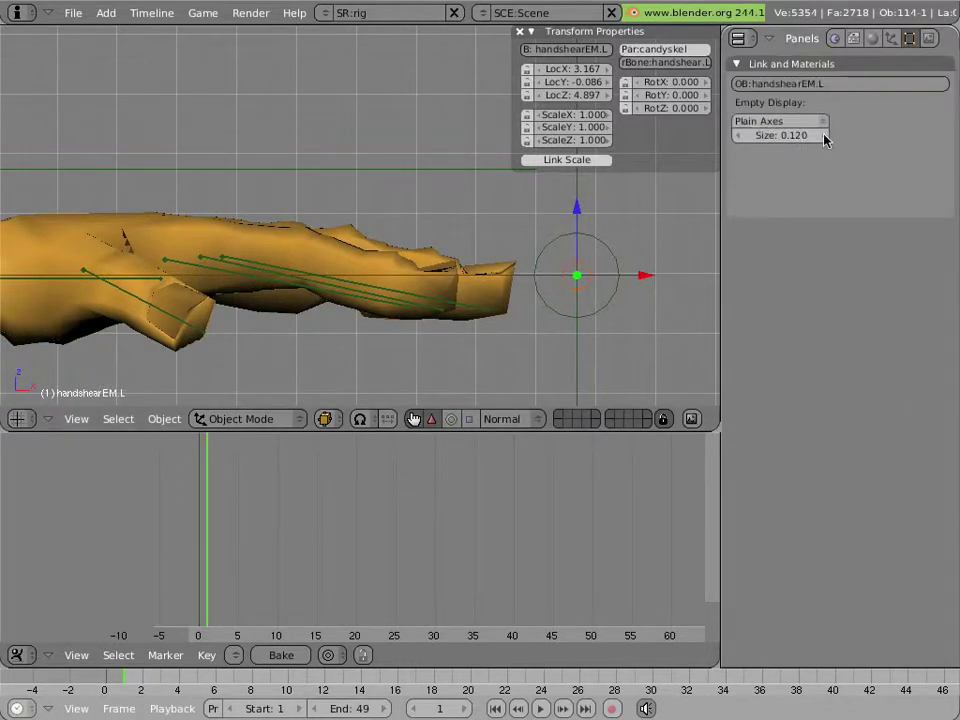
left_click(824, 137)
left_click(824, 137)
left_click(824, 137)
left_click(824, 137)
left_click(824, 137)
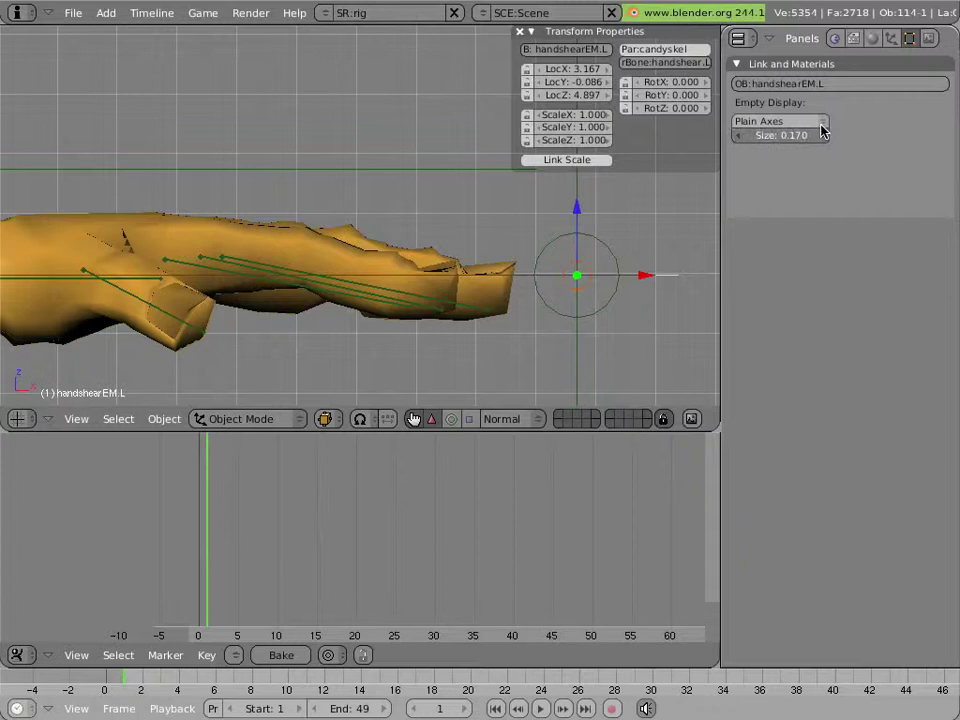
left_click(823, 134)
left_click(812, 122)
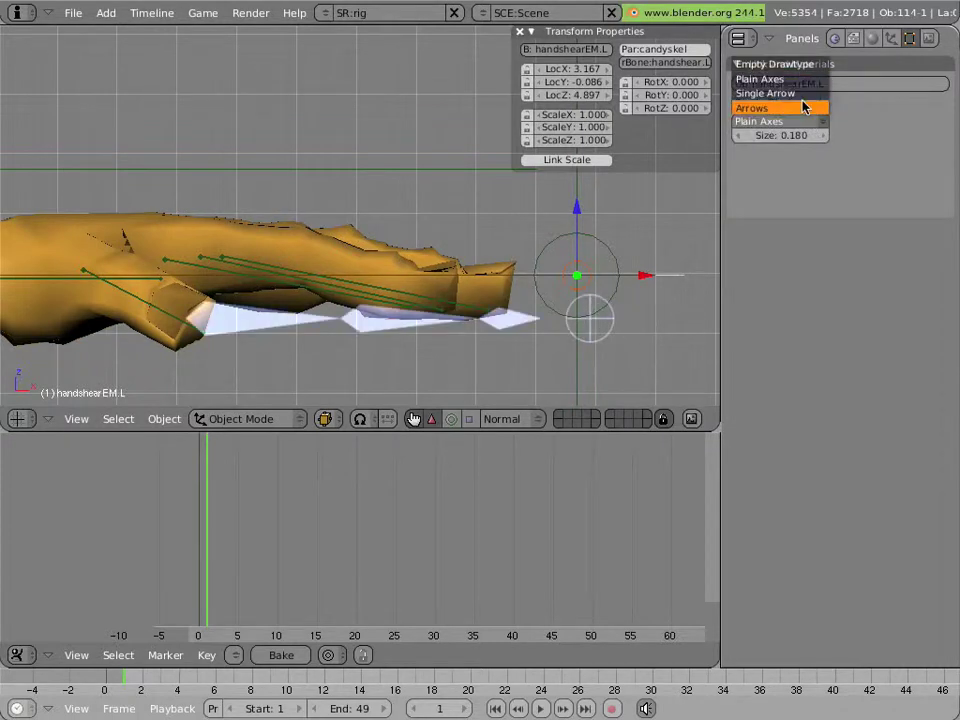
left_click(803, 107)
middle_click_drag(570, 259, 455, 256)
key("g")
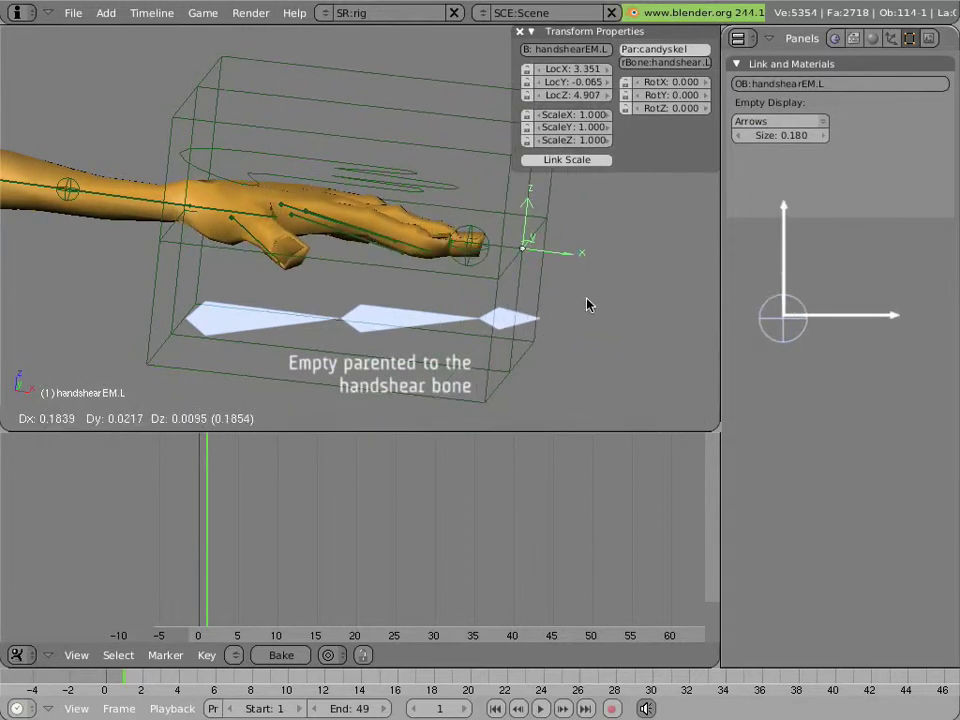
key("Escape")
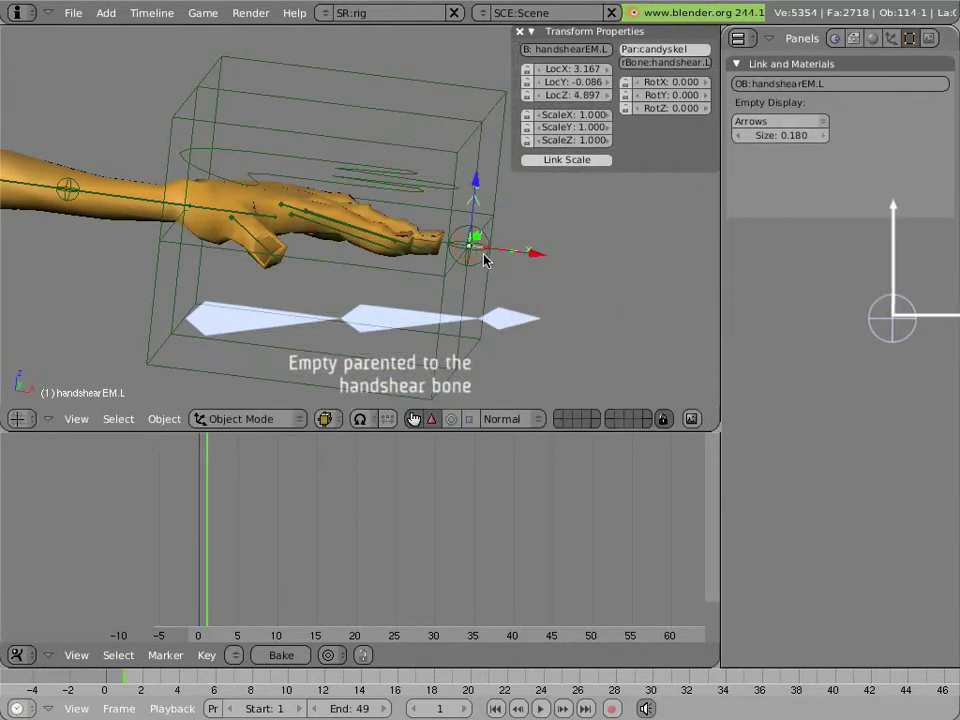
right_click(471, 264)
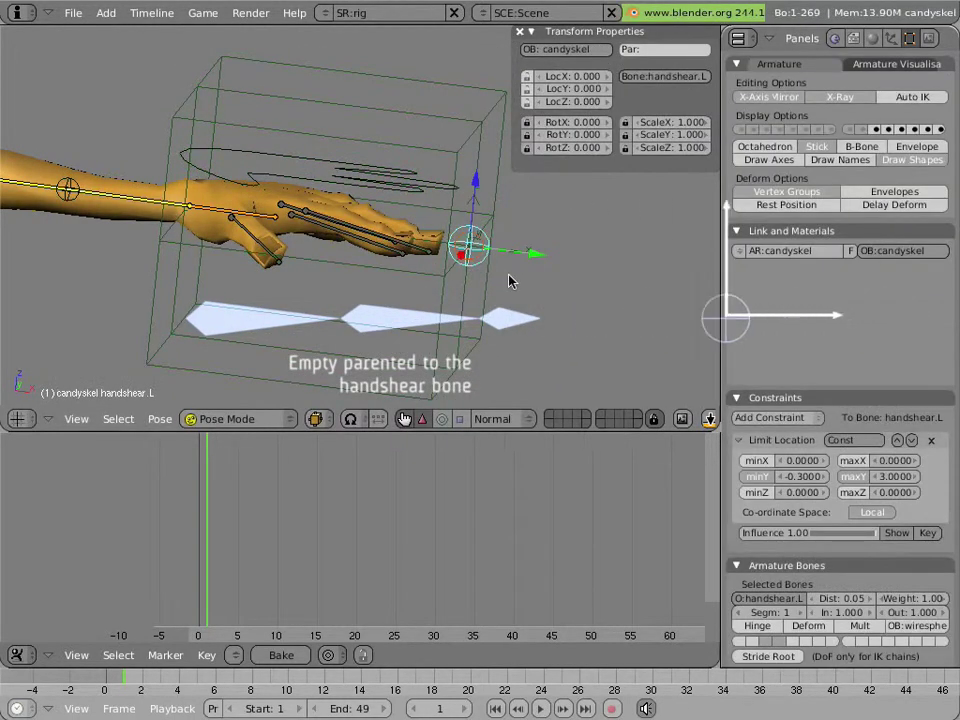
key("g")
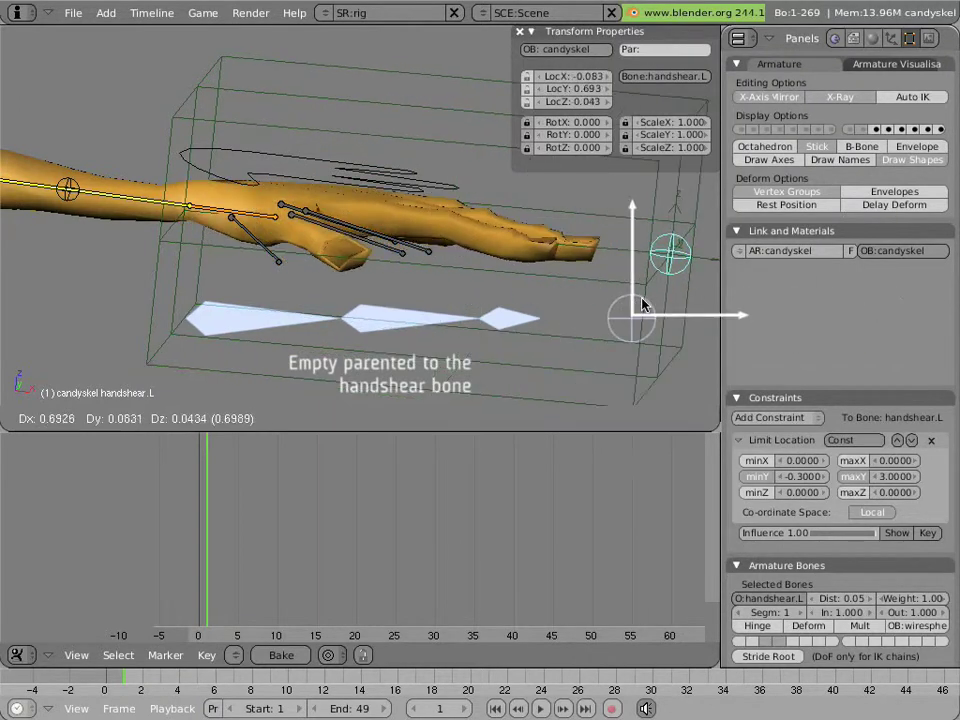
key("Escape")
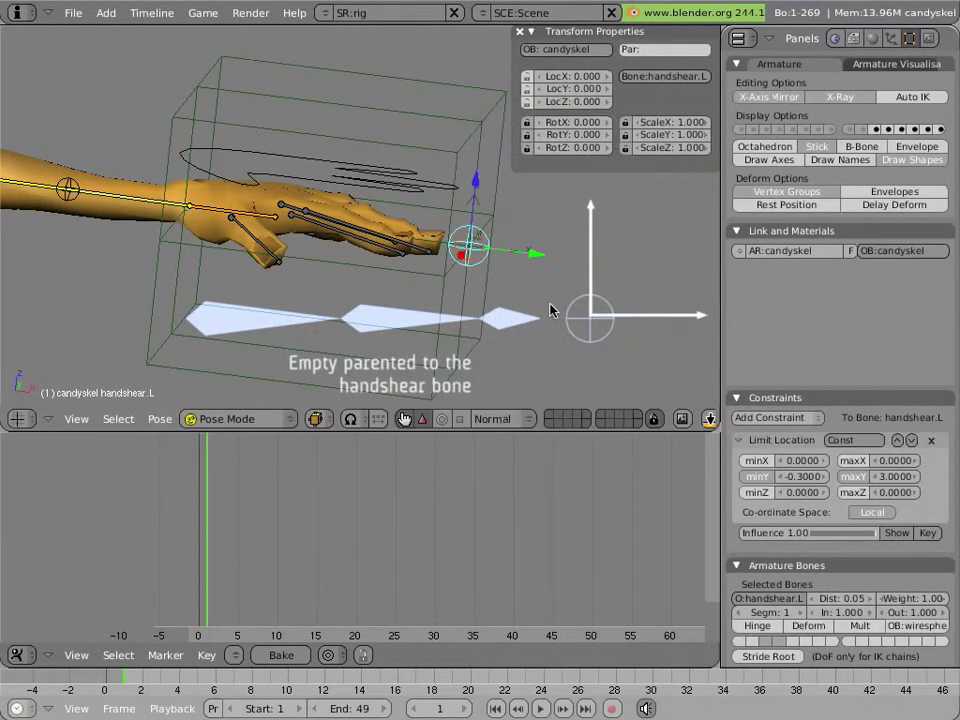
Select the ManCandy mesh and expand its MCforarmlat.R, MCcalflat.L and handstretch.L lattice modifiers.
right_click(110, 183)
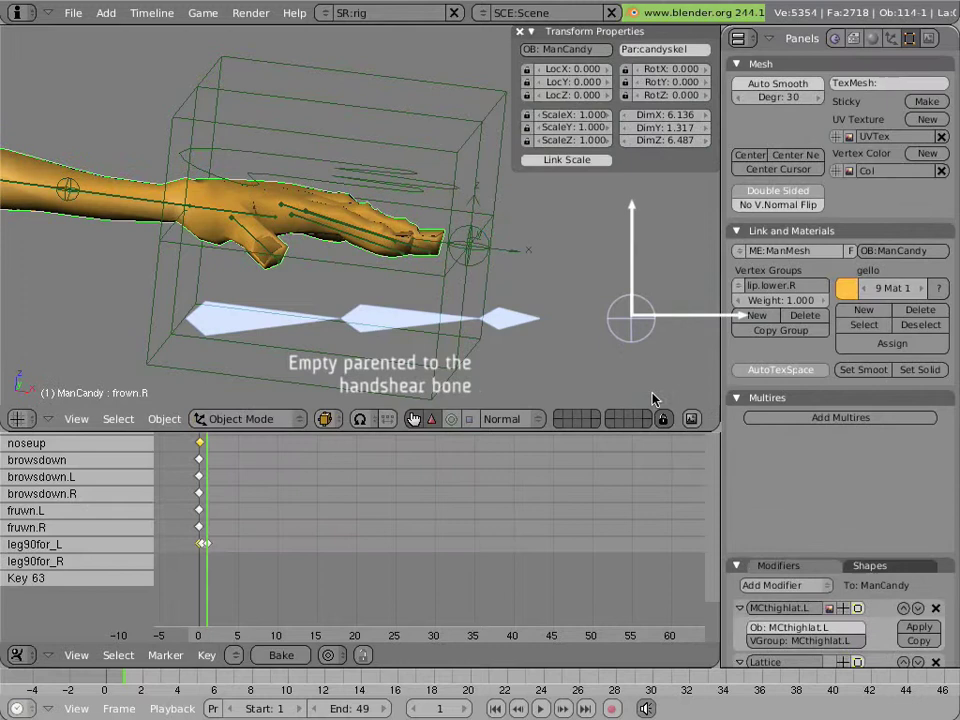
scroll(805, 449, "down", 4)
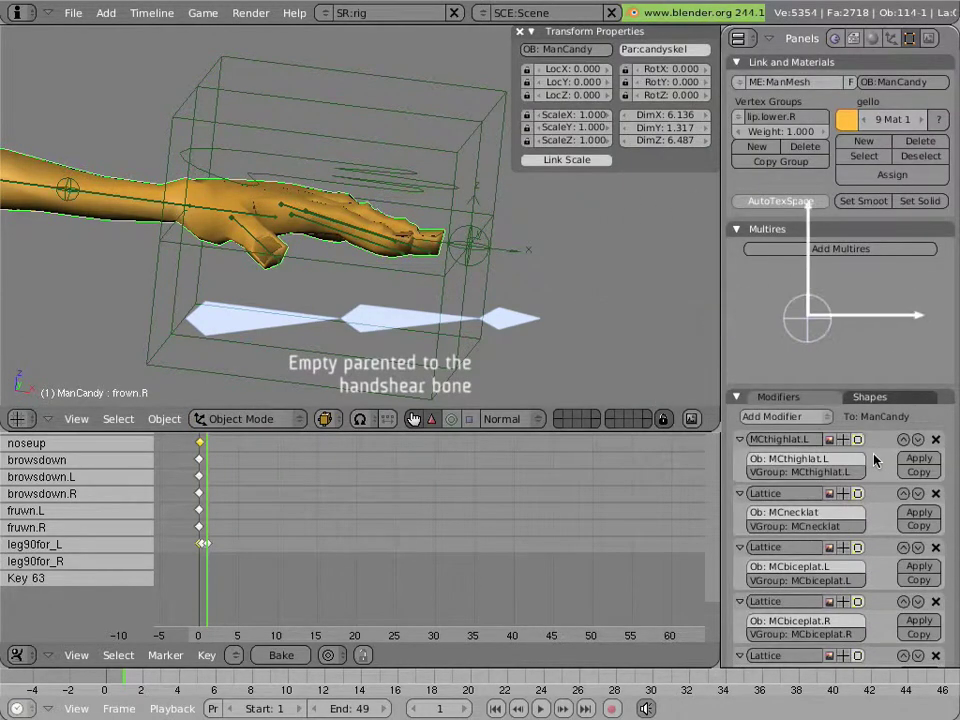
scroll(874, 459, "down", 4)
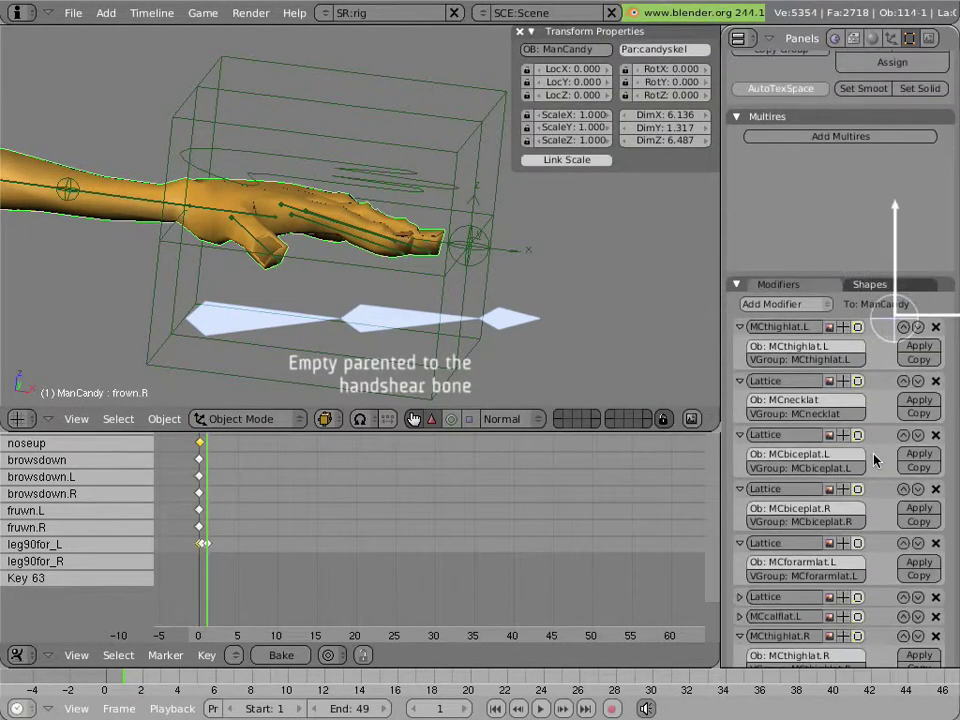
scroll(874, 457, "down", 5)
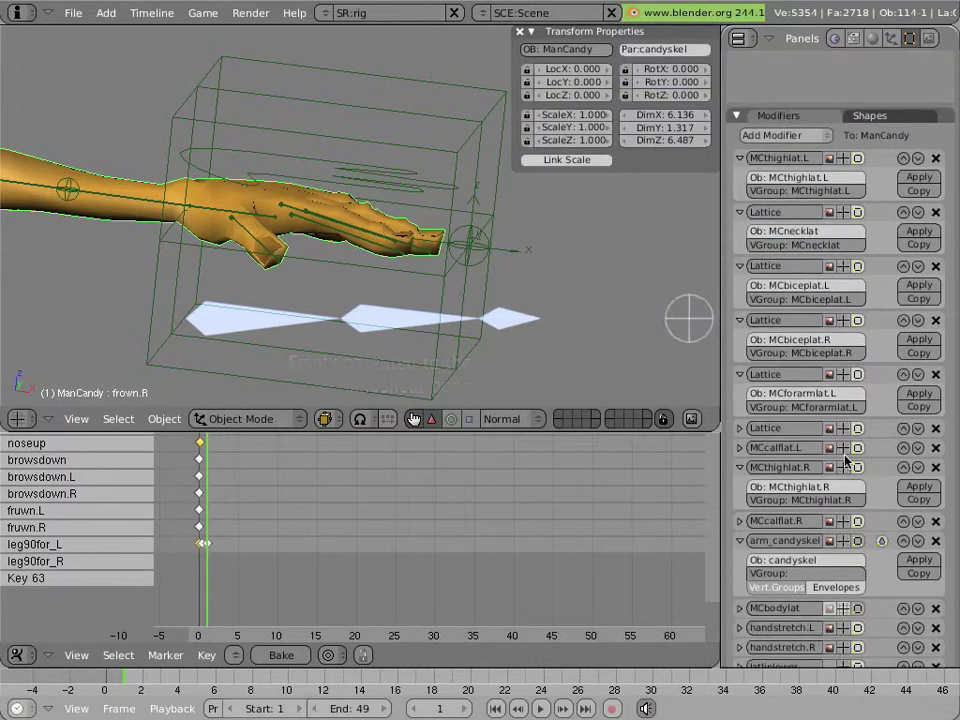
left_click(741, 429)
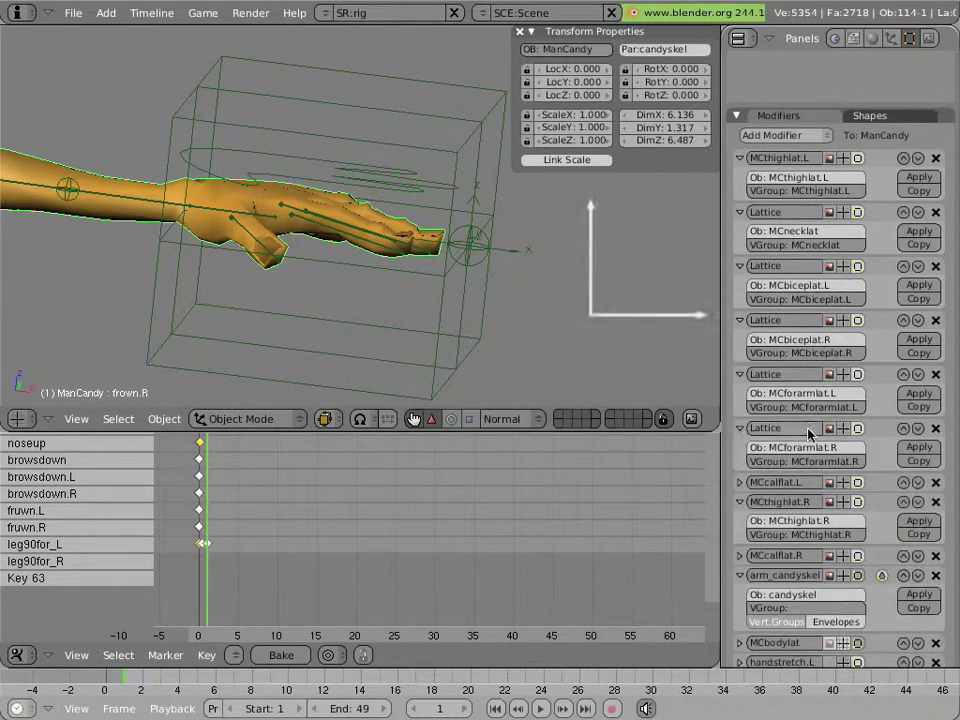
scroll(768, 437, "down", 2)
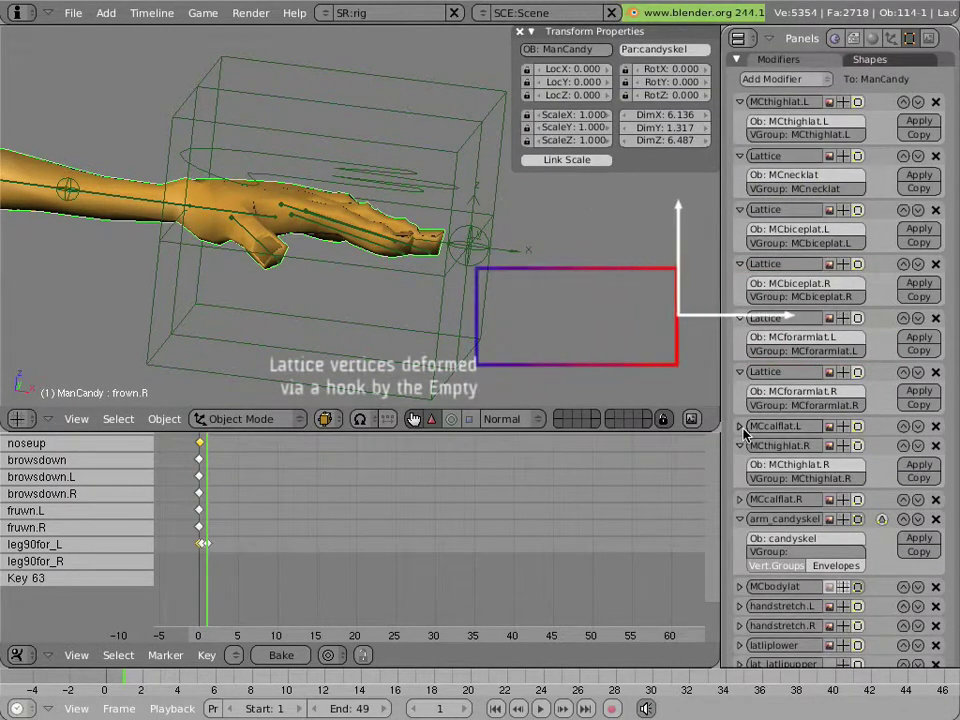
left_click(740, 427)
scroll(838, 462, "down", 3)
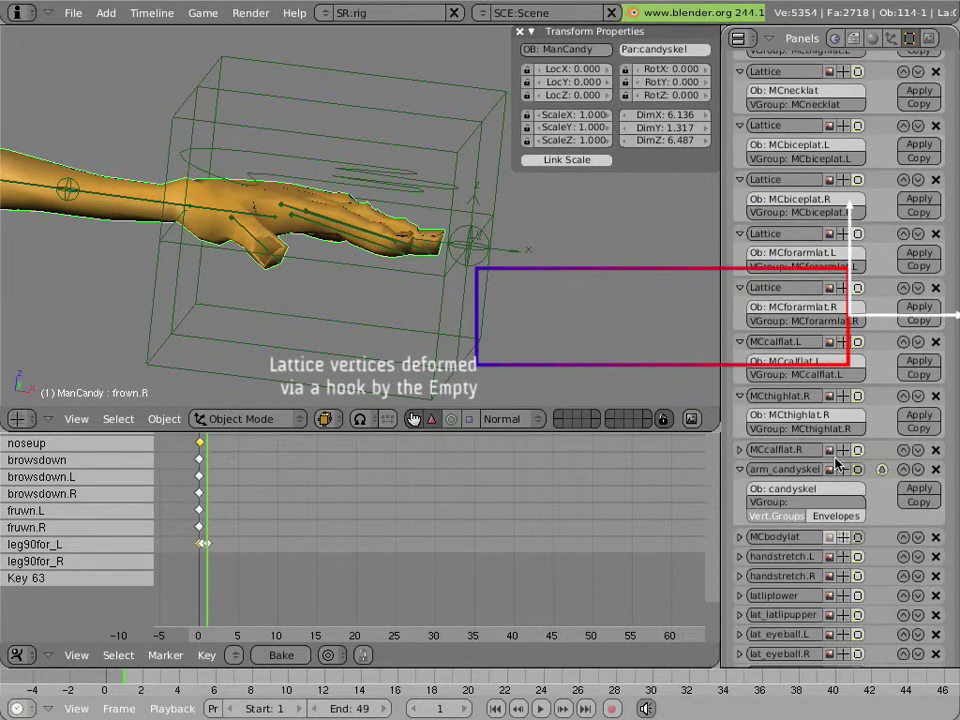
scroll(838, 462, "down", 5)
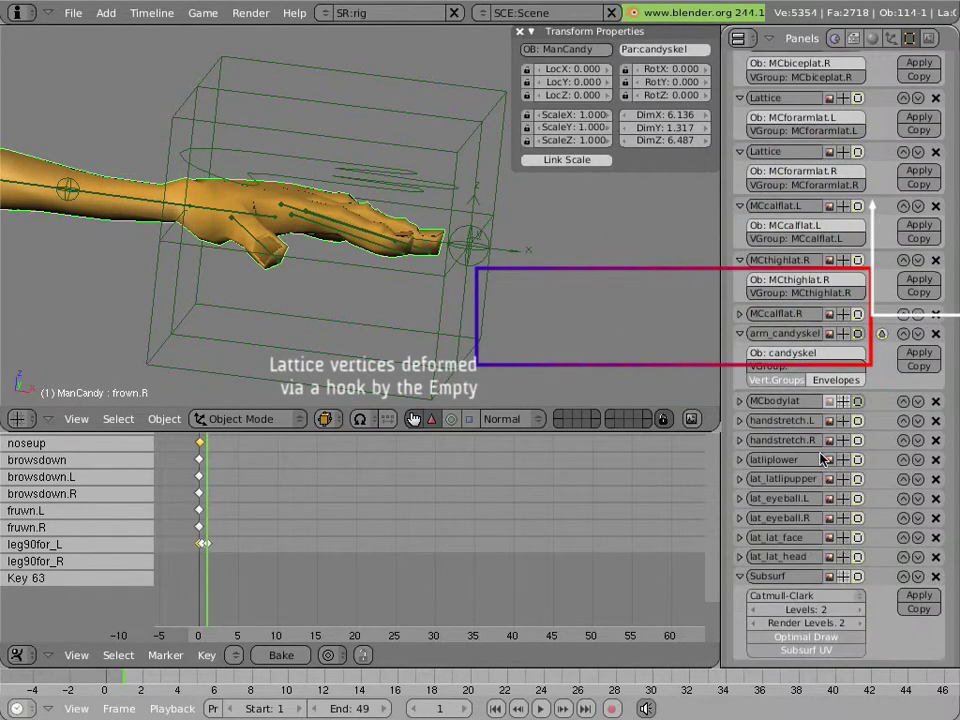
left_click(739, 424)
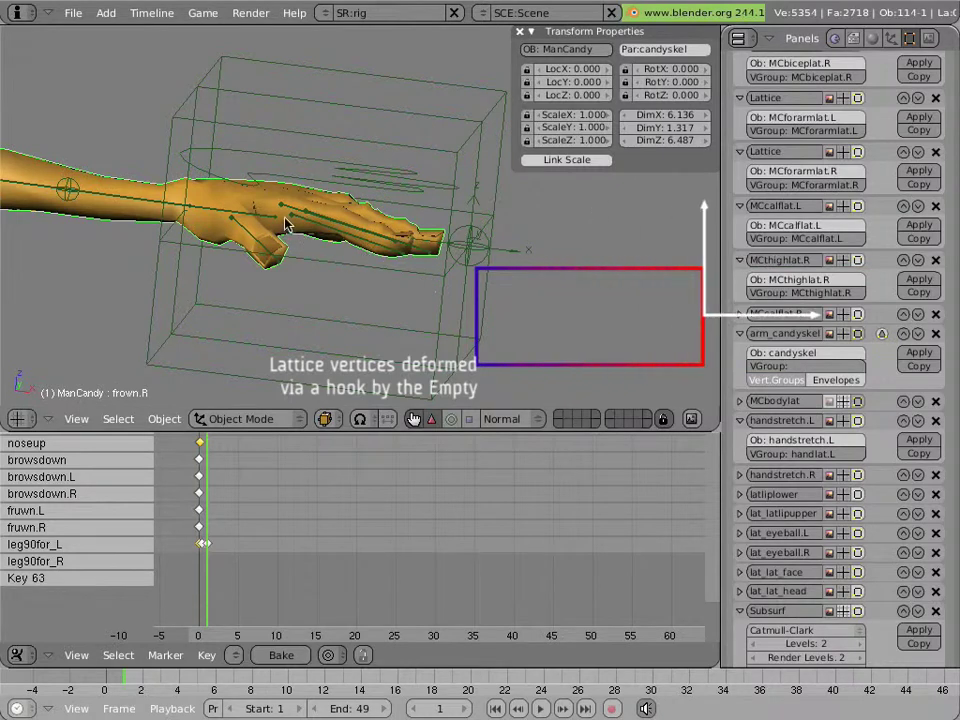
right_click(330, 215)
key("r")
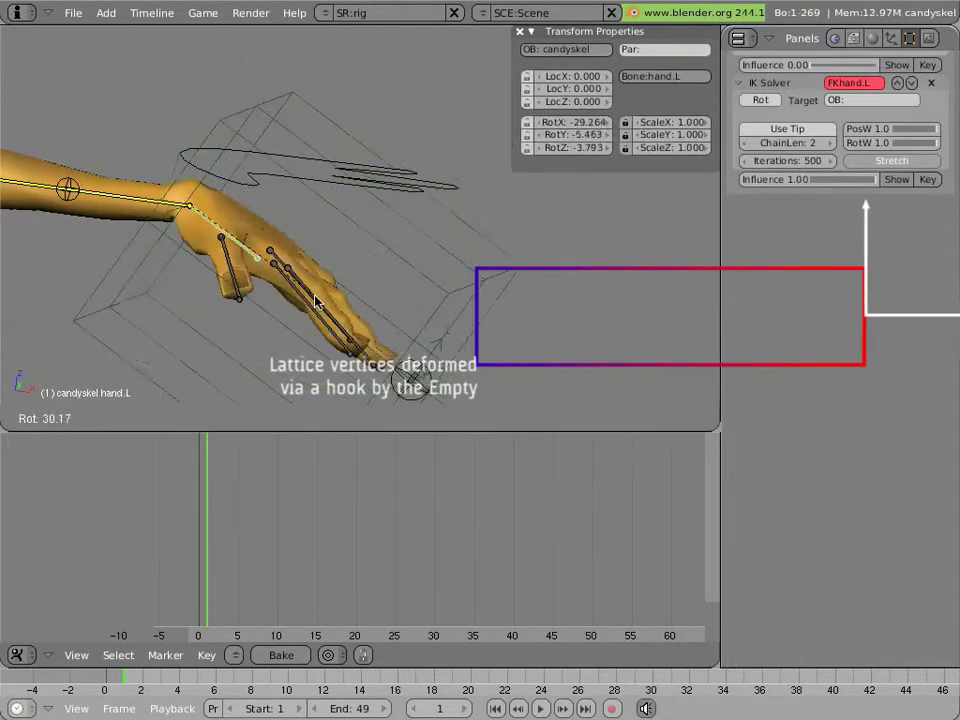
key("Escape")
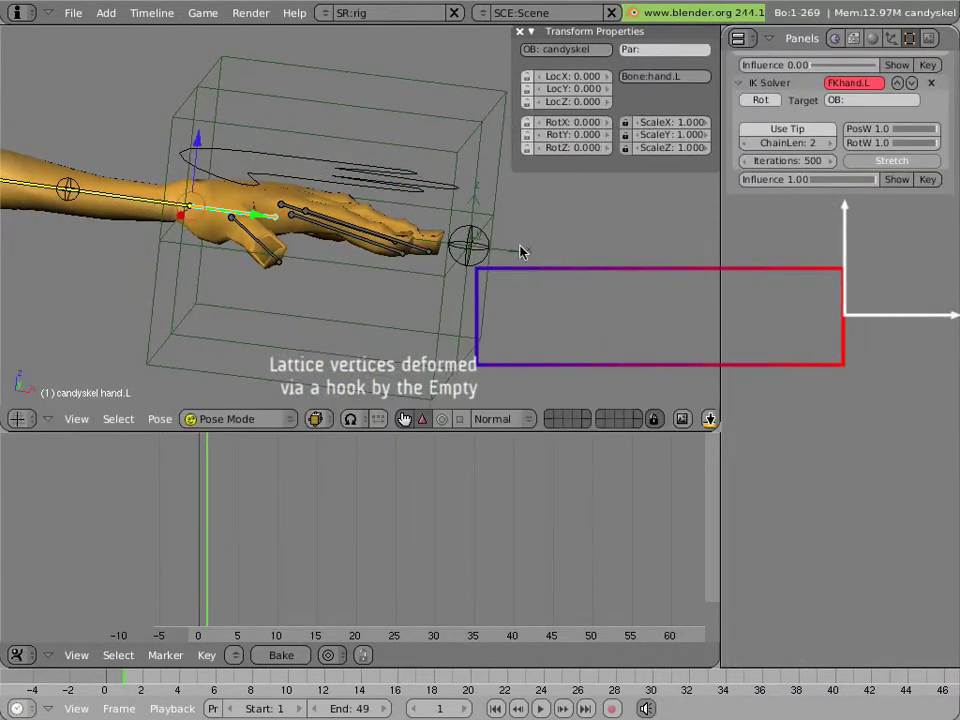
right_click(484, 251)
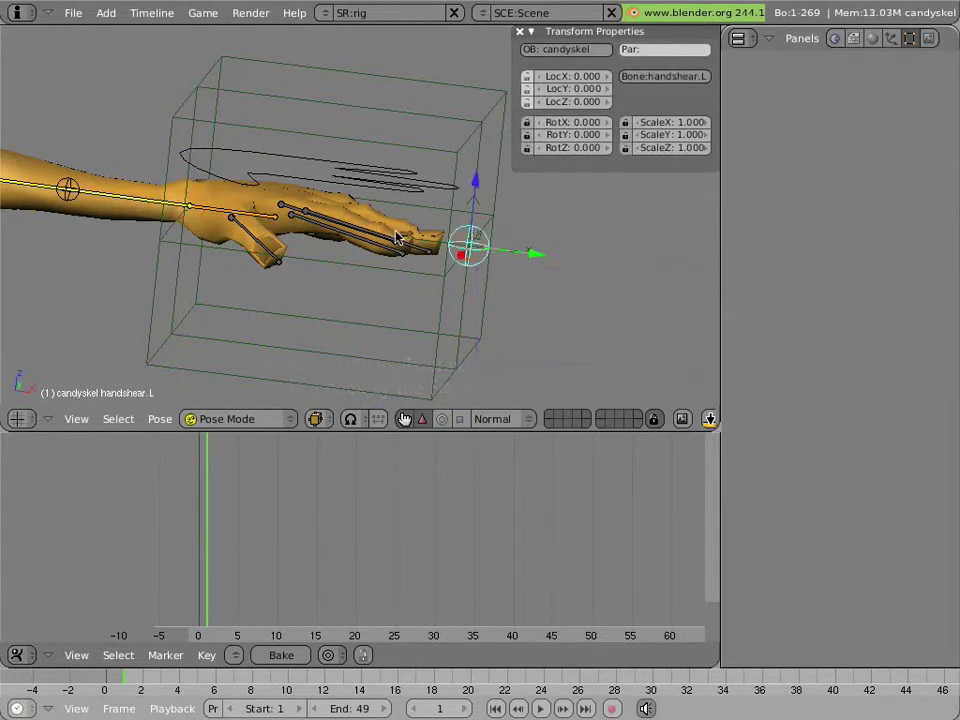
right_click(395, 227)
right_click(468, 265)
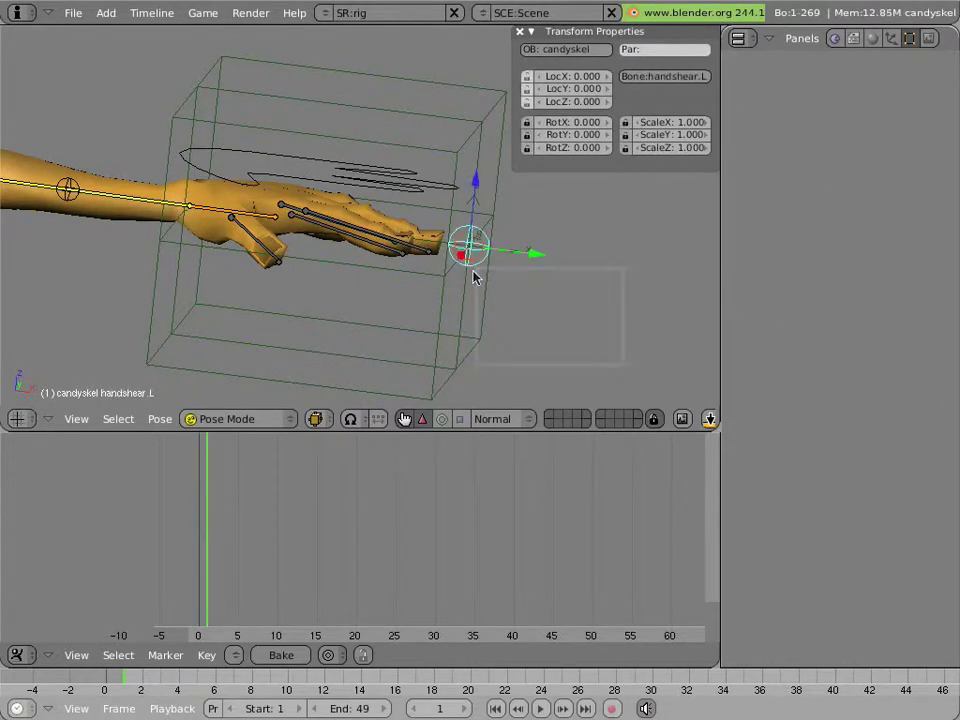
key("g")
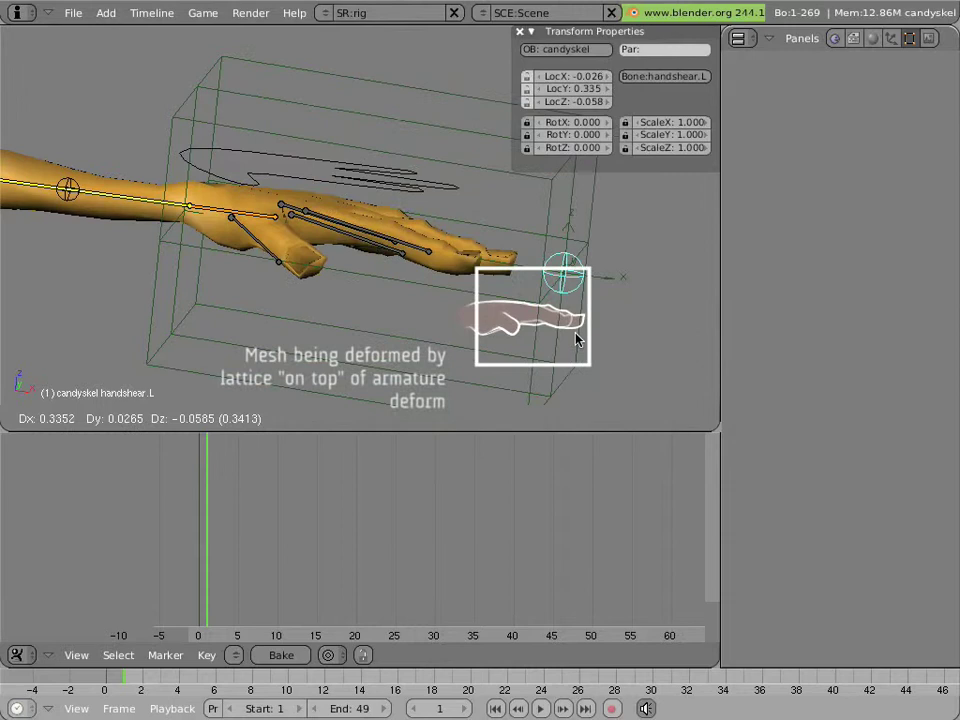
key("Escape")
scroll(279, 237, "down", 5)
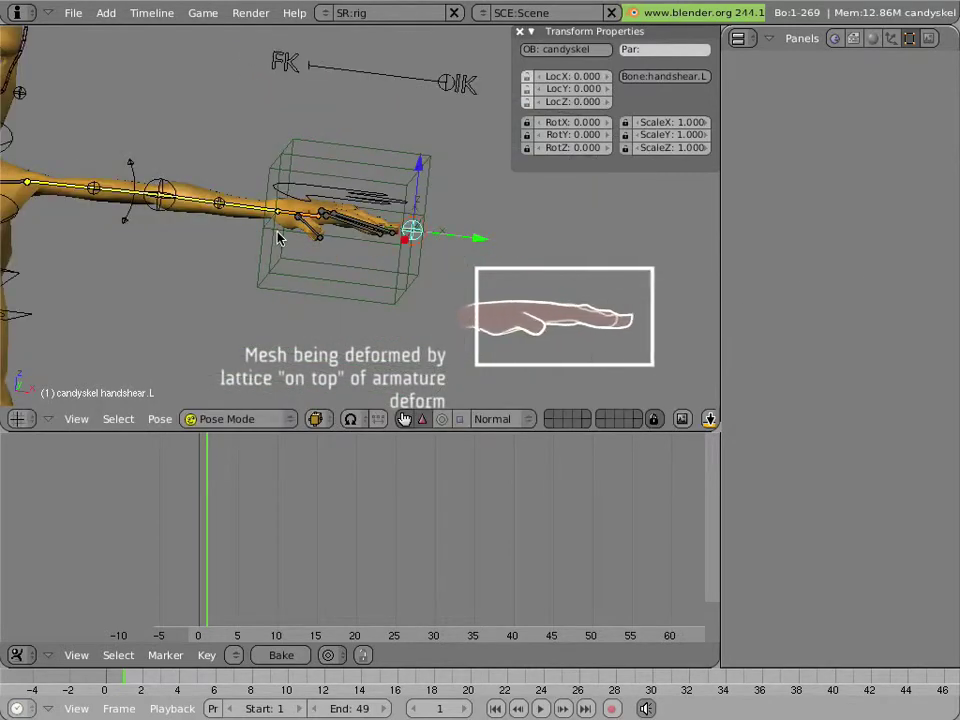